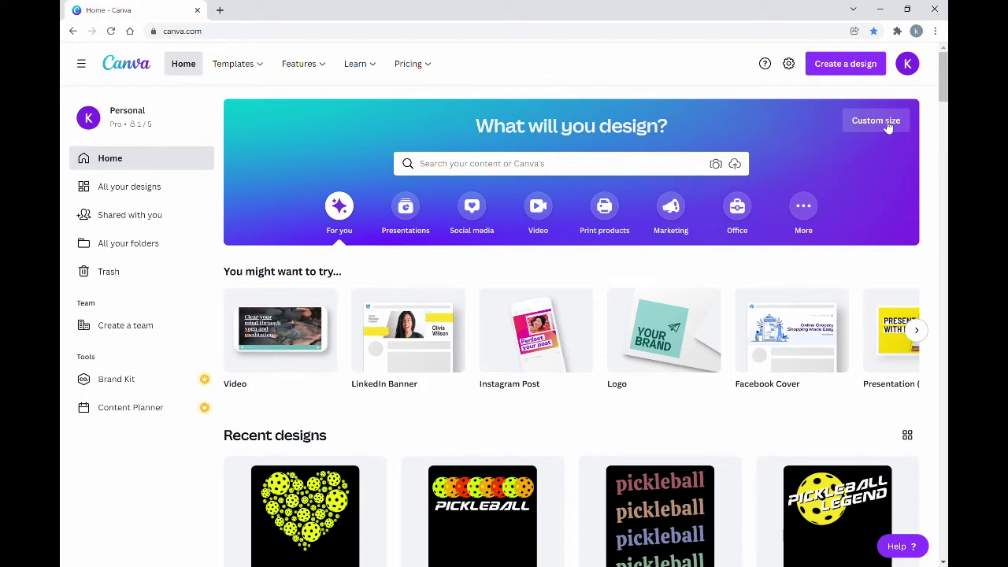
- Start a custom-size blank design of 4500 × 5400 px, keeping pixels as the unit
left_click(888, 128)
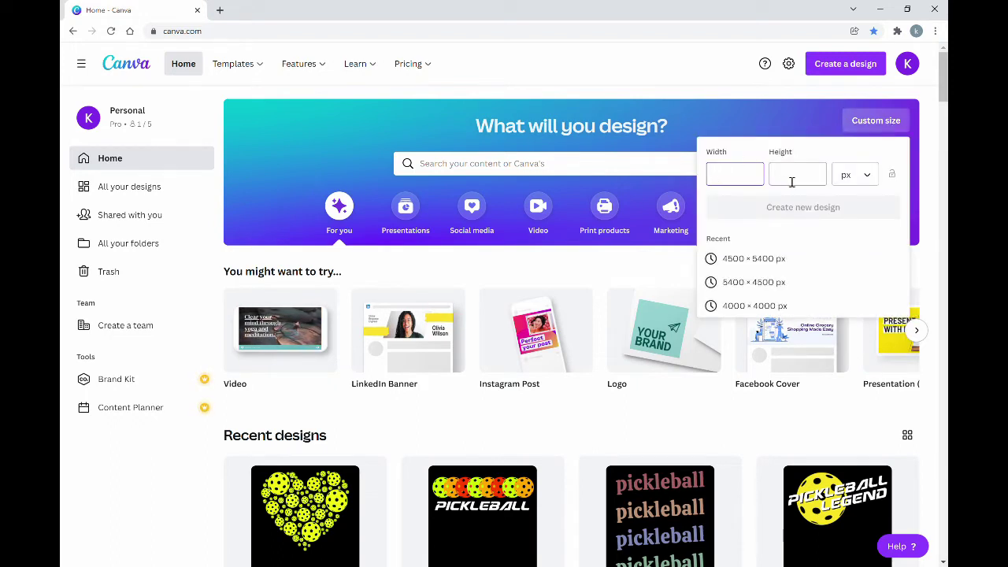
left_click(868, 178)
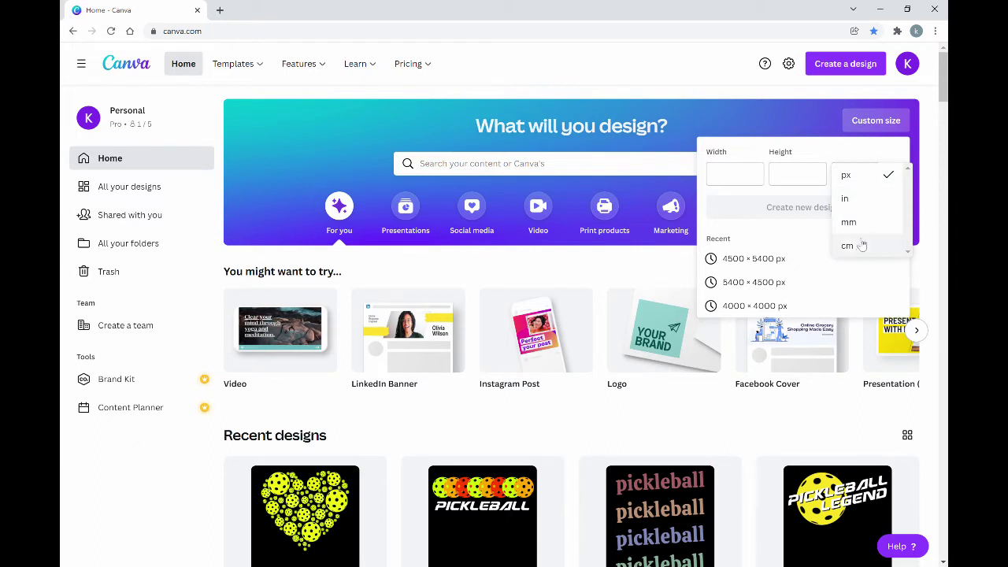
left_click(849, 176)
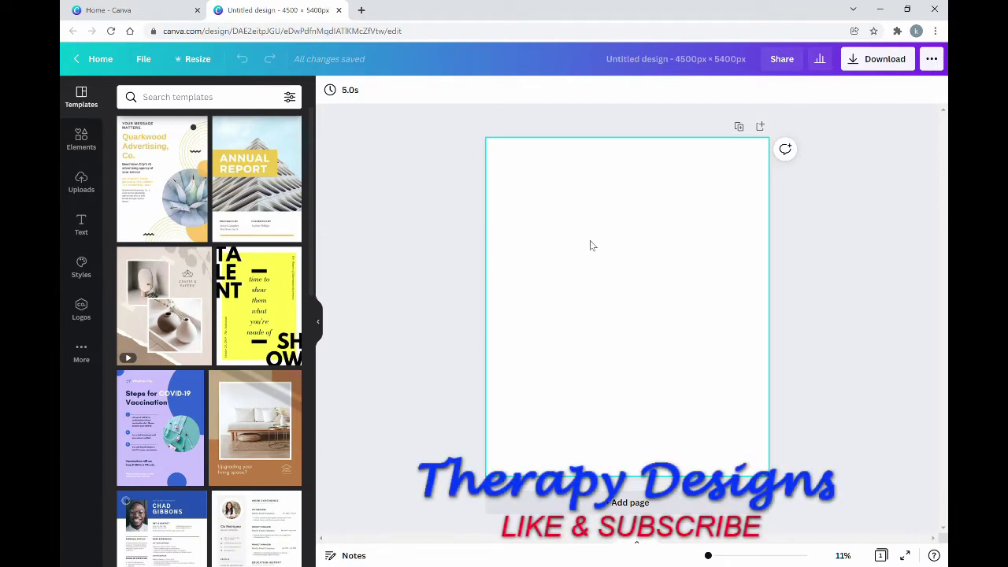
- Fill the page background with solid black from the default colours
left_click(603, 238)
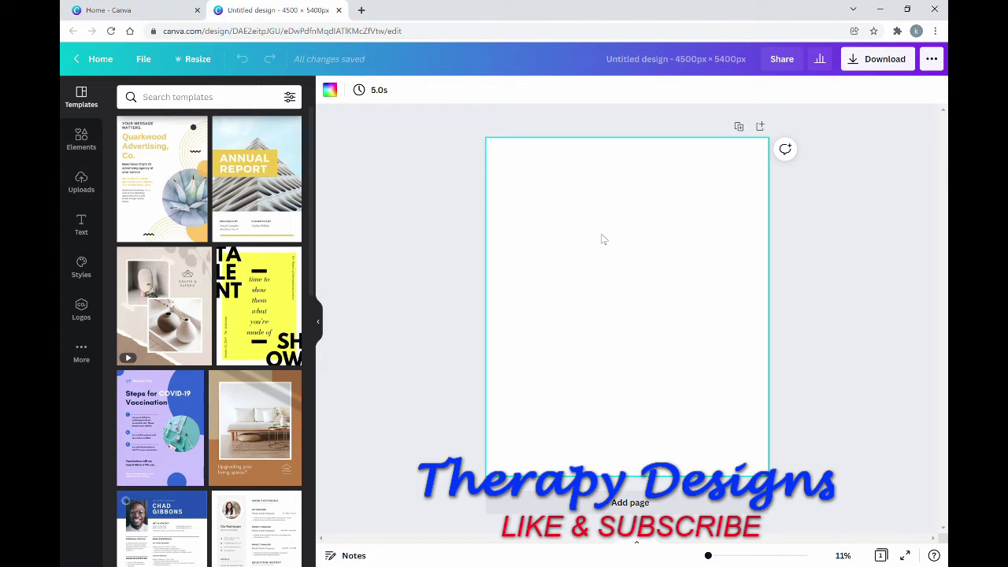
left_click(330, 90)
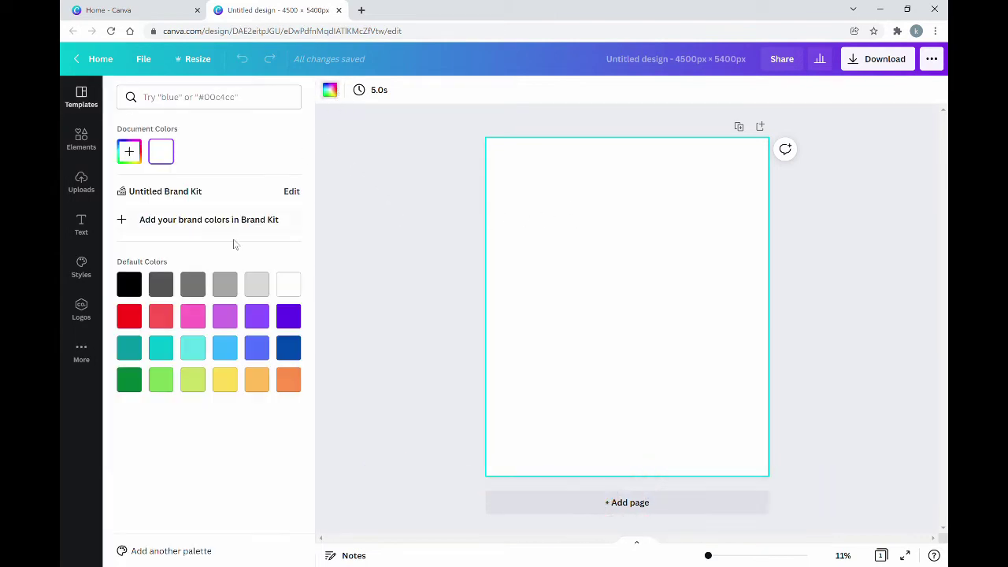
left_click(137, 288)
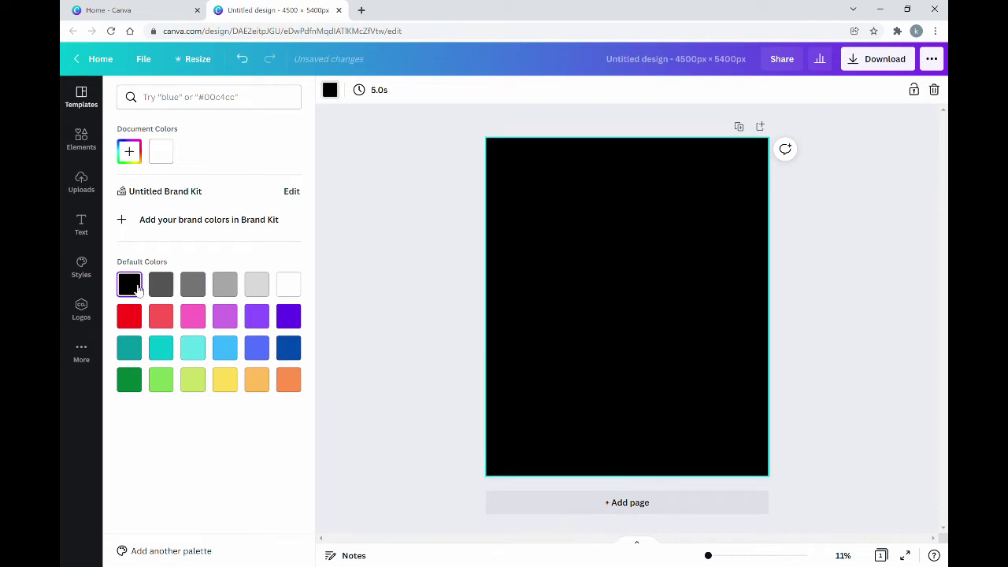
left_click(415, 295)
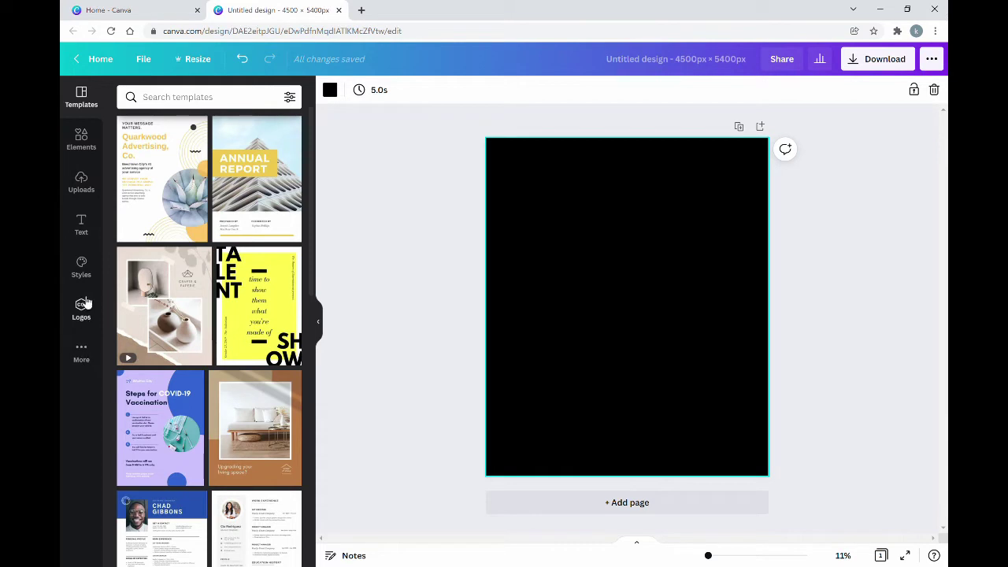
- Browse the Text panel's font combinations and add the RODEO text style to the page
left_click(81, 228)
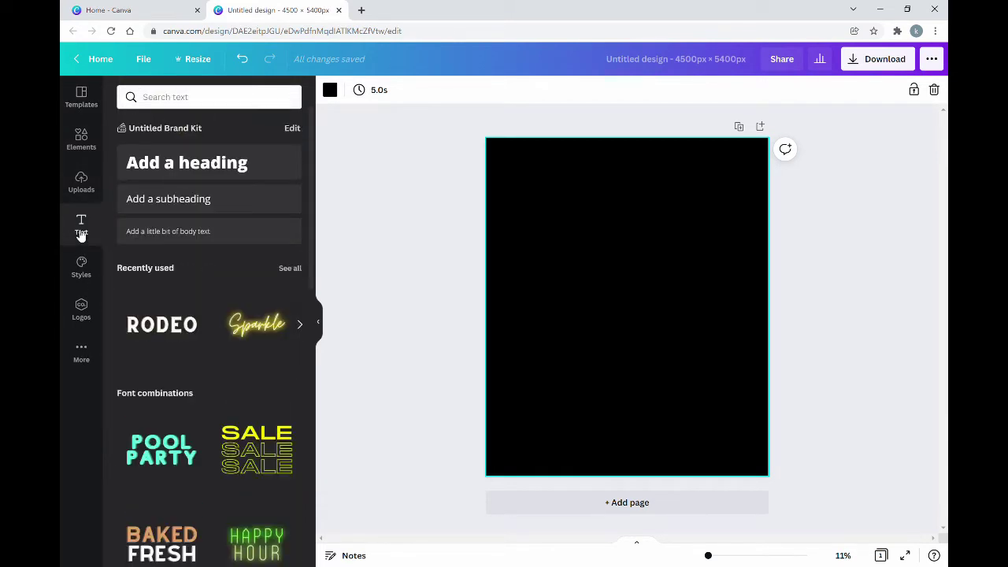
scroll(225, 236, "down", 2)
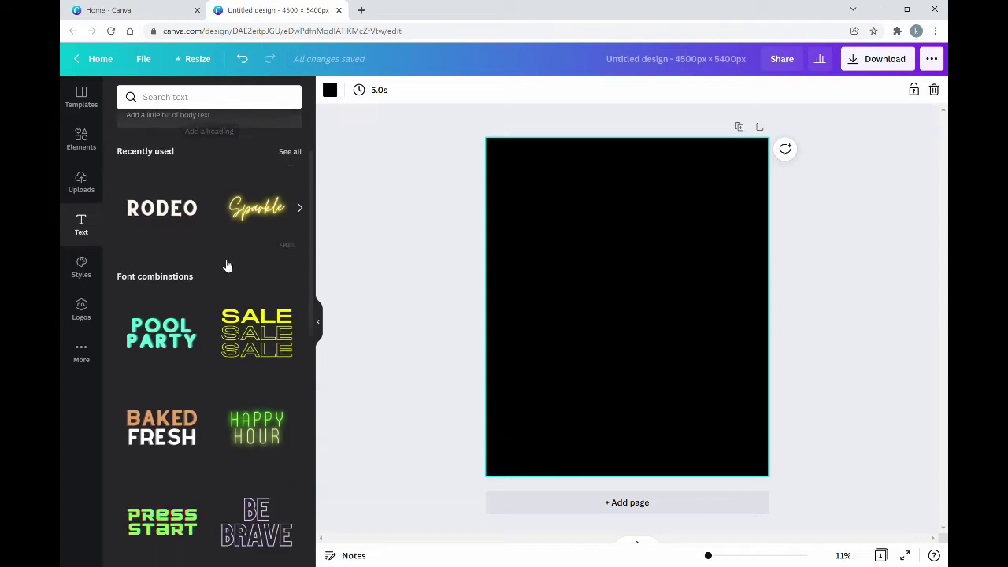
scroll(227, 205, "down", 3)
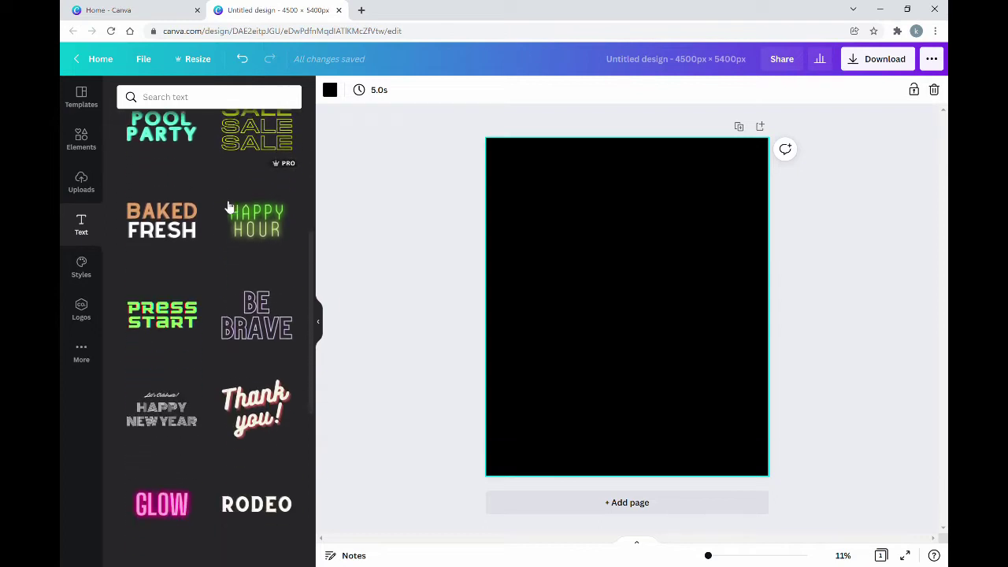
scroll(232, 209, "down", 4)
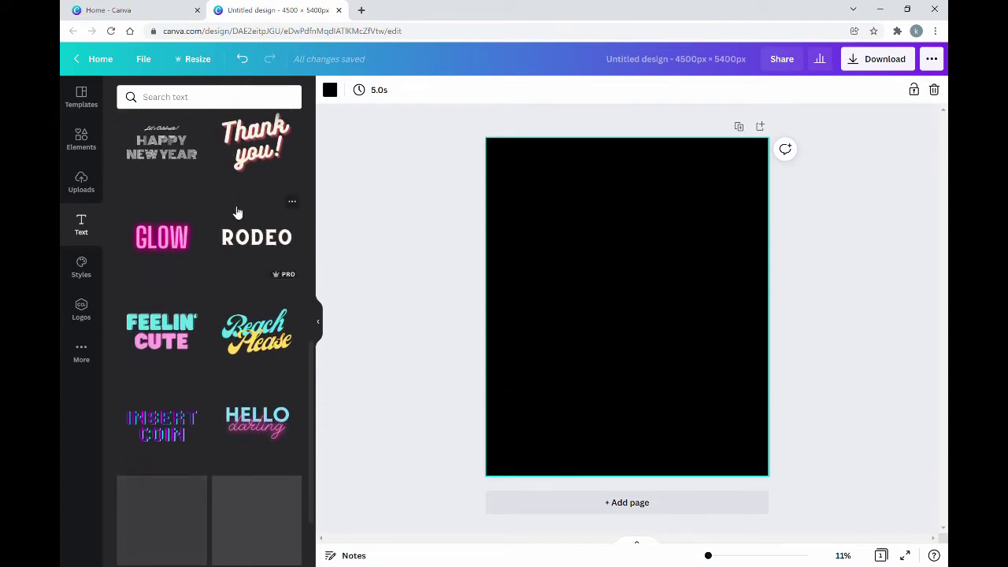
scroll(240, 228, "down", 3)
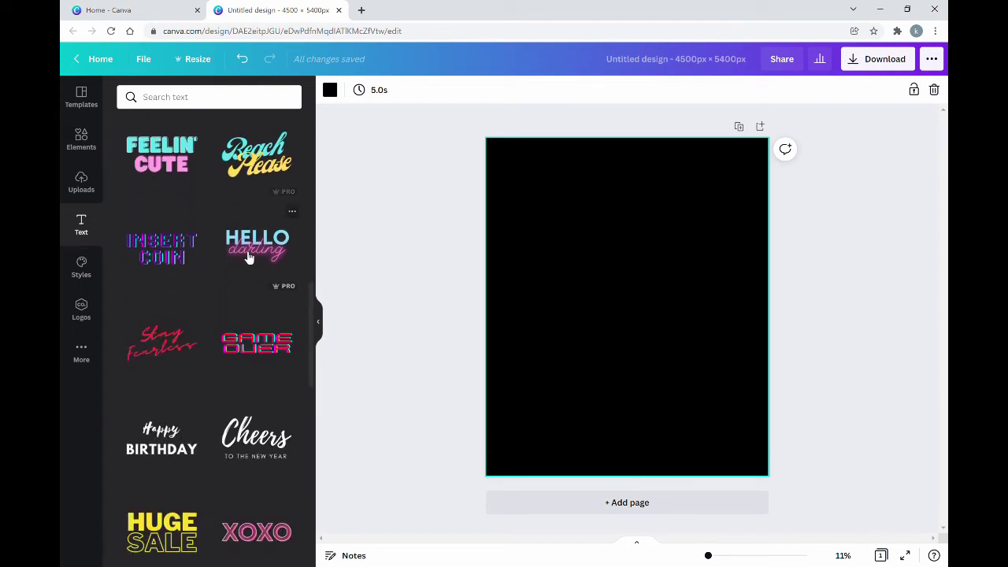
scroll(249, 258, "down", 2)
scroll(248, 262, "down", 5)
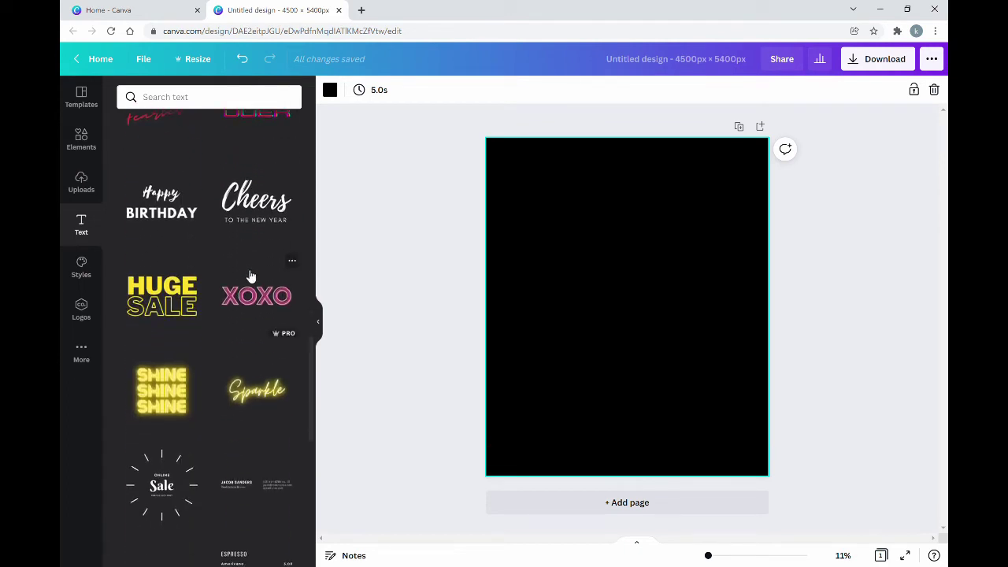
scroll(246, 264, "up", 10)
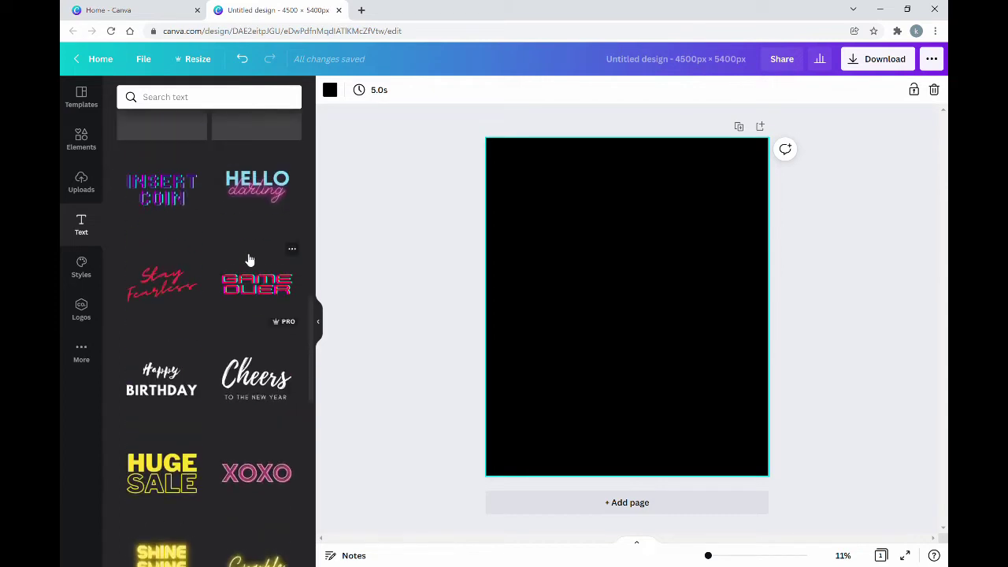
scroll(244, 258, "up", 4)
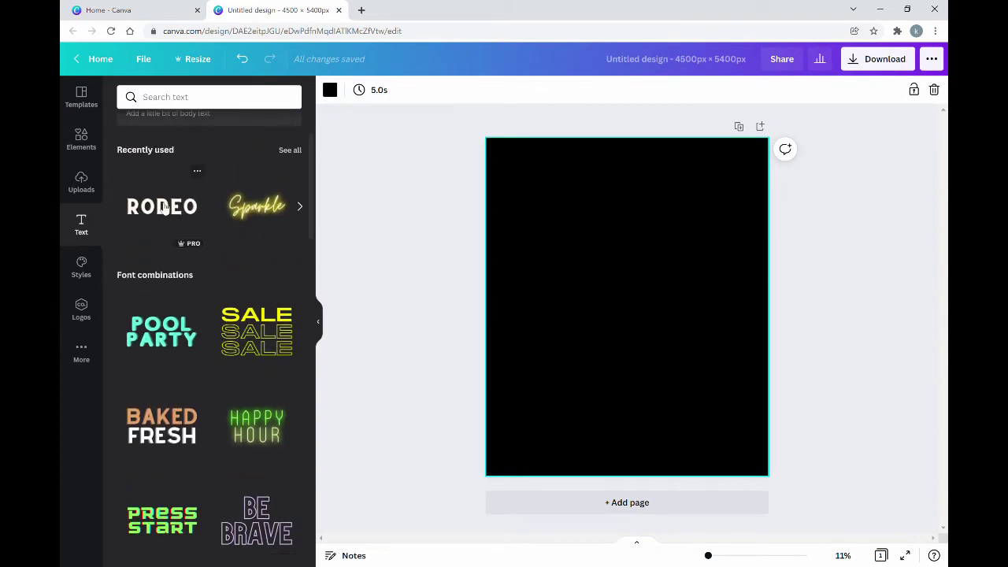
left_click(164, 207)
- Move the RODEO text to the top of the page and retype it as 'VINTAGE'
left_click_drag(648, 308, 645, 177)
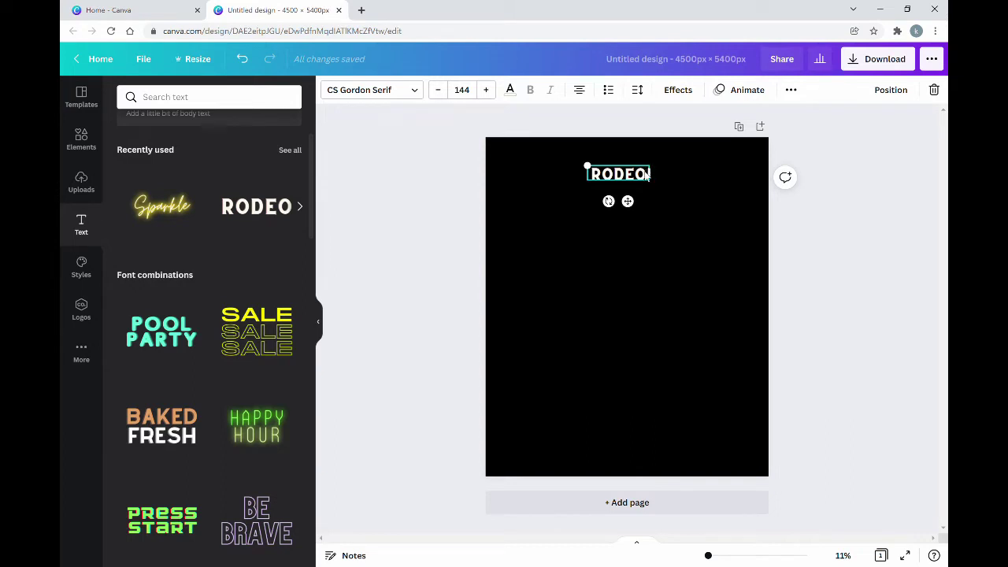
double_click(596, 175)
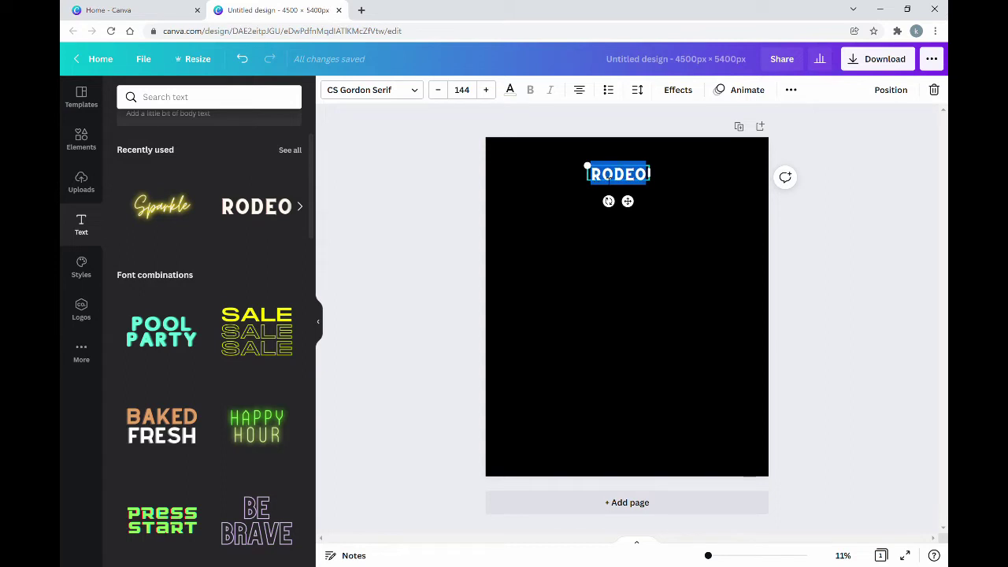
type("VINTAGE")
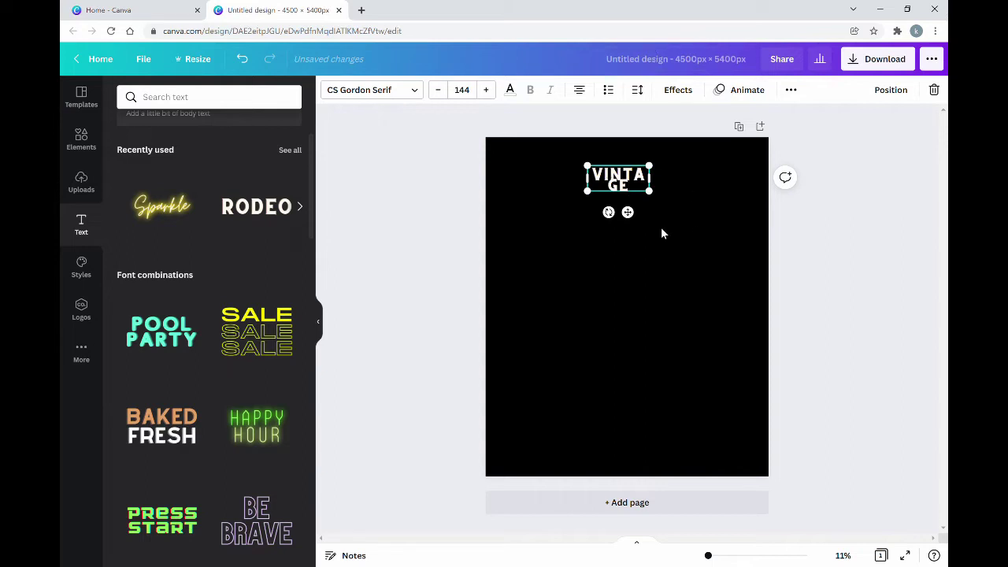
left_click(701, 308)
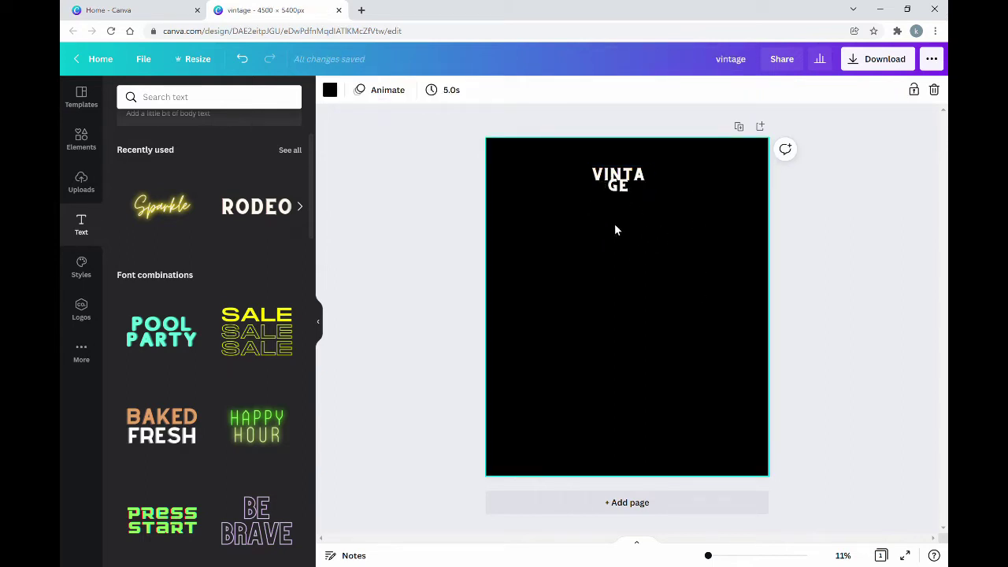
- Widen and enlarge VINTAGE to size 446 so it spans nearly the full page width
left_click(618, 182)
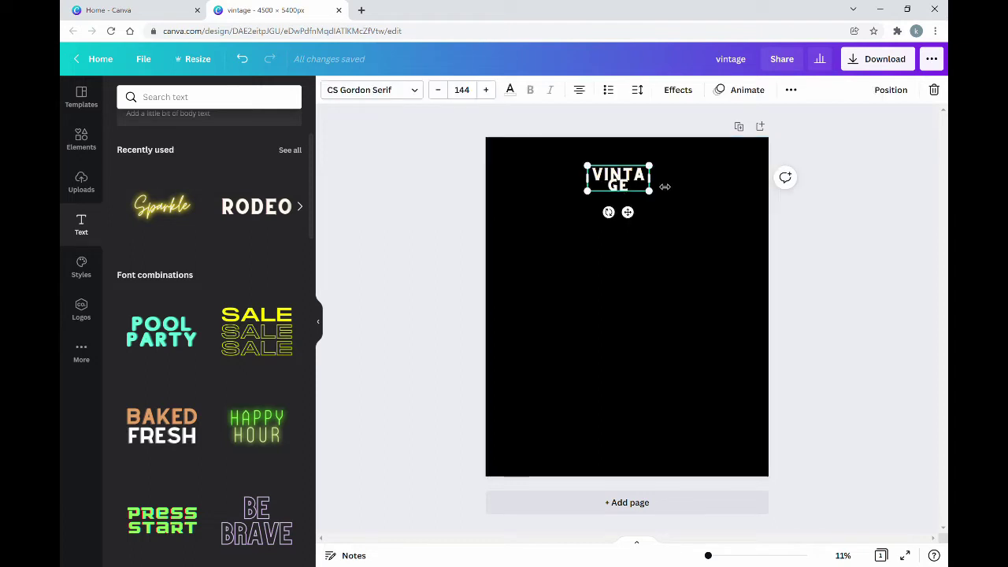
left_click_drag(658, 187, 670, 189)
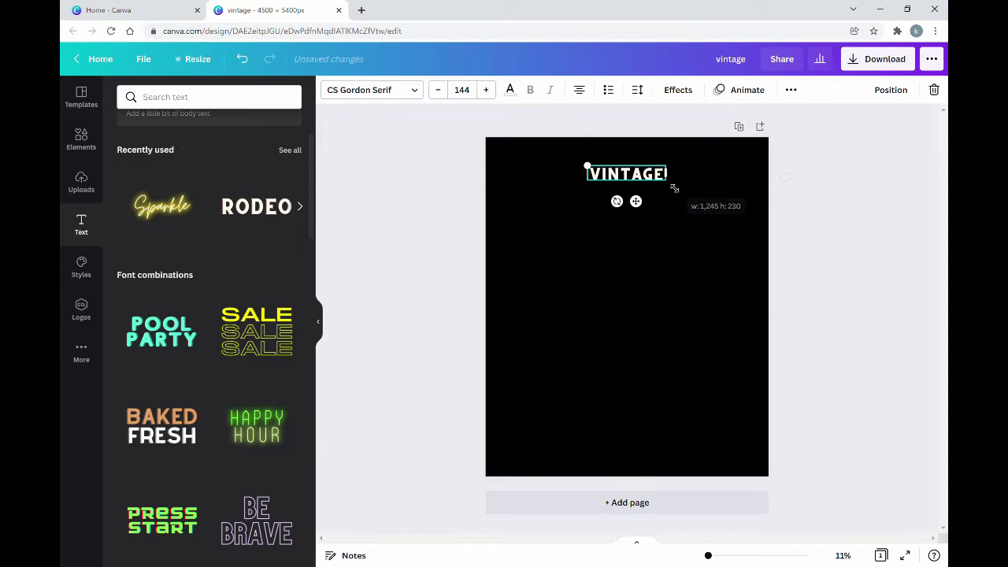
left_click(638, 253)
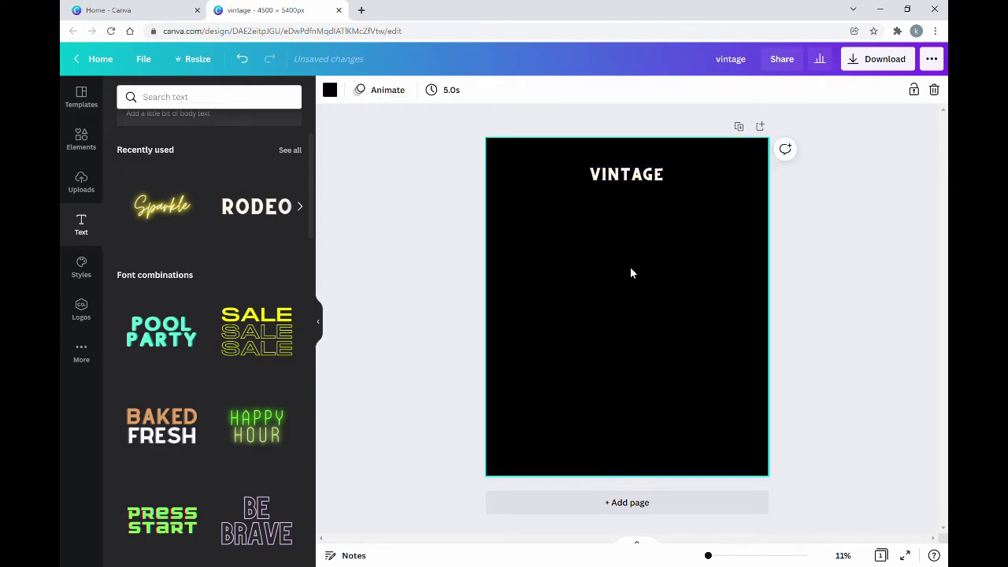
left_click(646, 179)
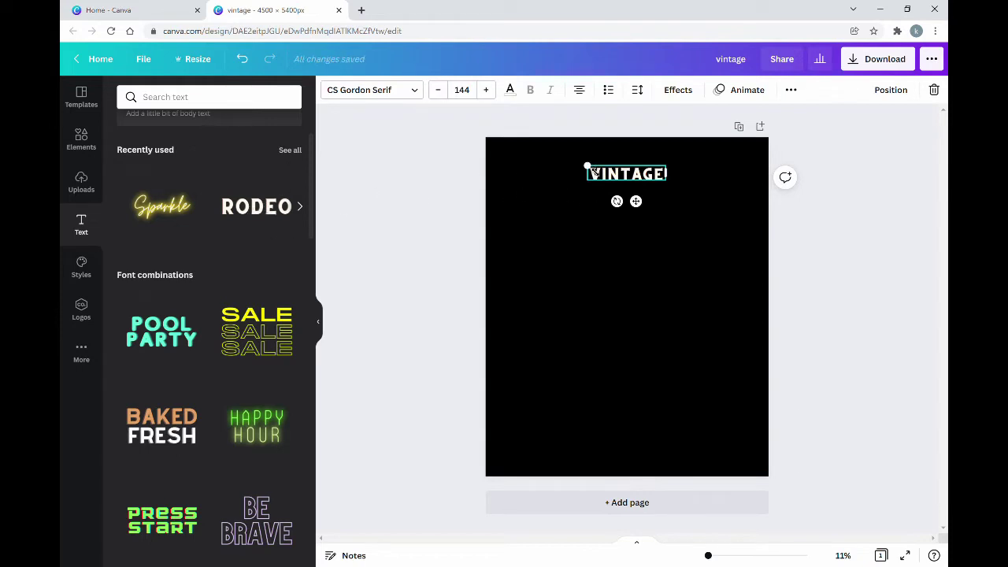
left_click_drag(591, 169, 494, 145)
left_click_drag(669, 184, 731, 230)
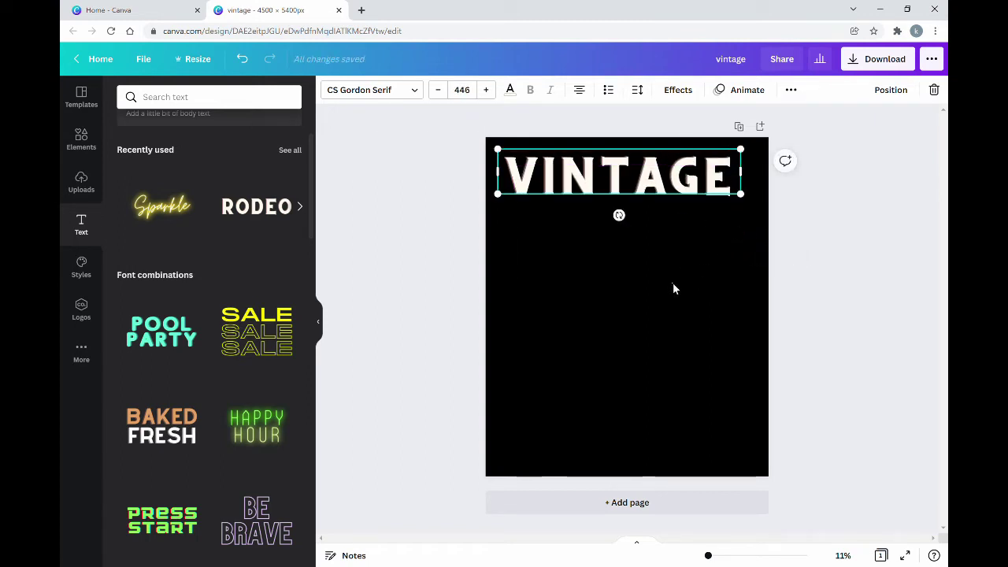
left_click(672, 284)
- Preview the Shadow, Lift, Hollow, Splice, Glitch, Neon and Background effects on VINTAGE
left_click(682, 162)
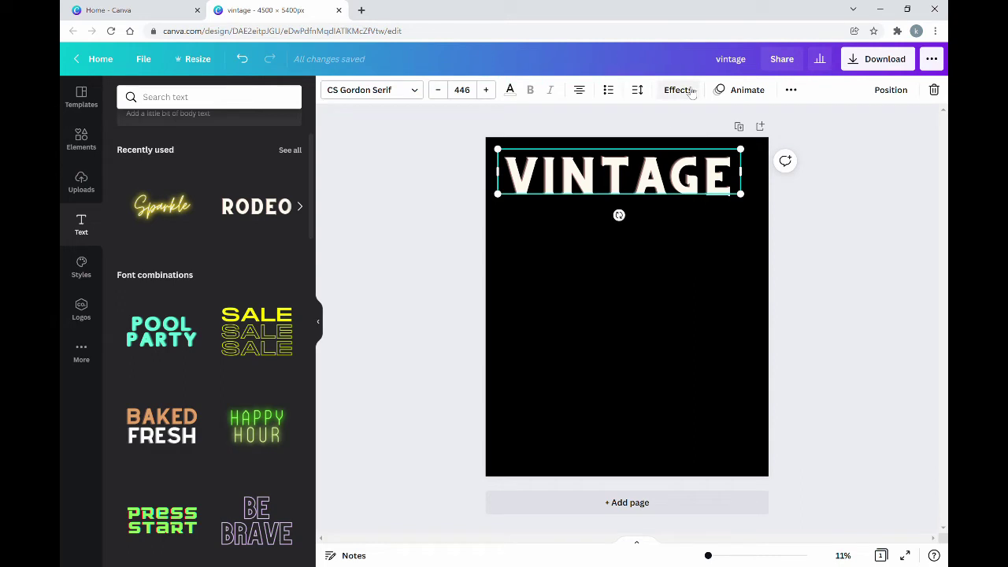
left_click(682, 89)
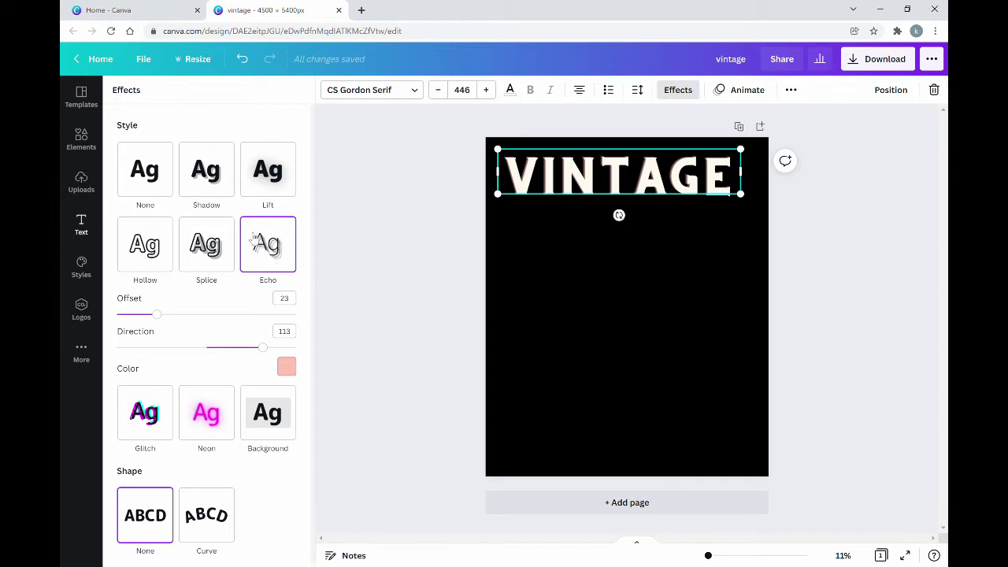
left_click(220, 184)
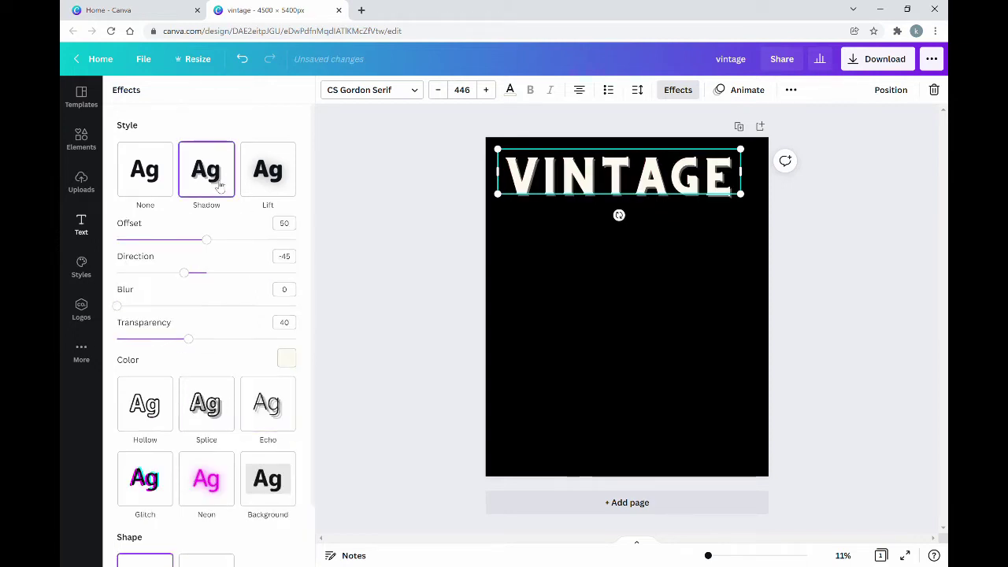
left_click(271, 186)
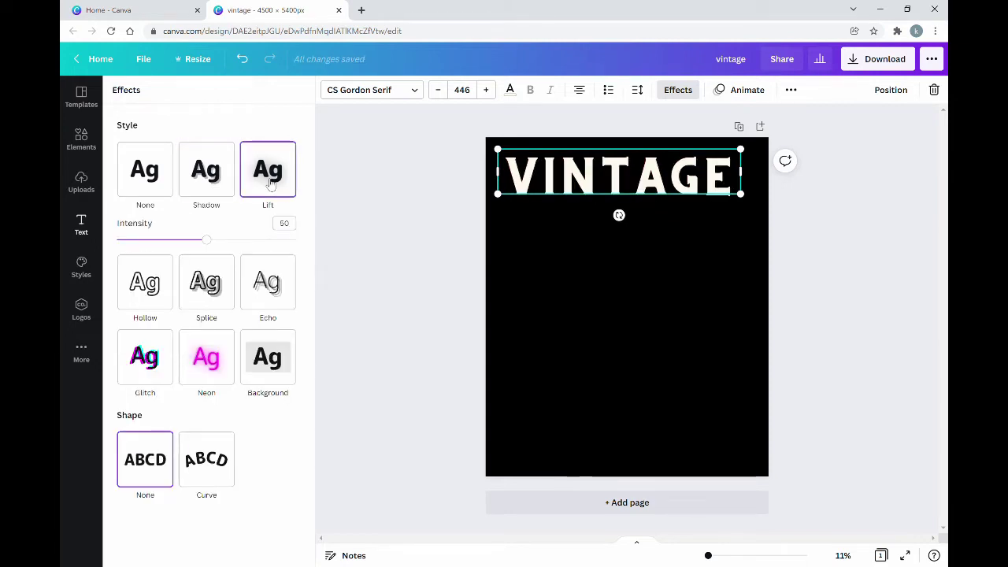
left_click(162, 293)
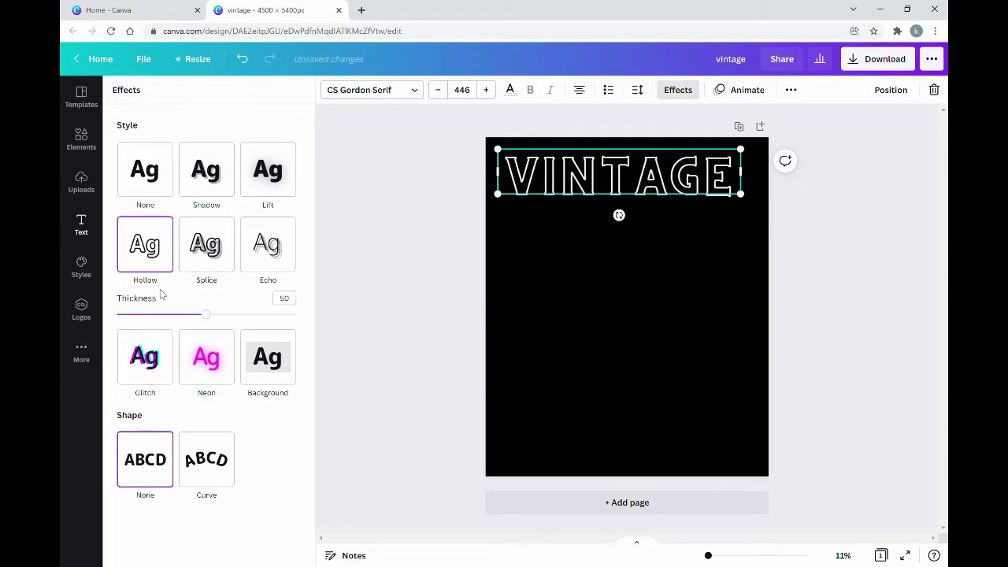
left_click(205, 259)
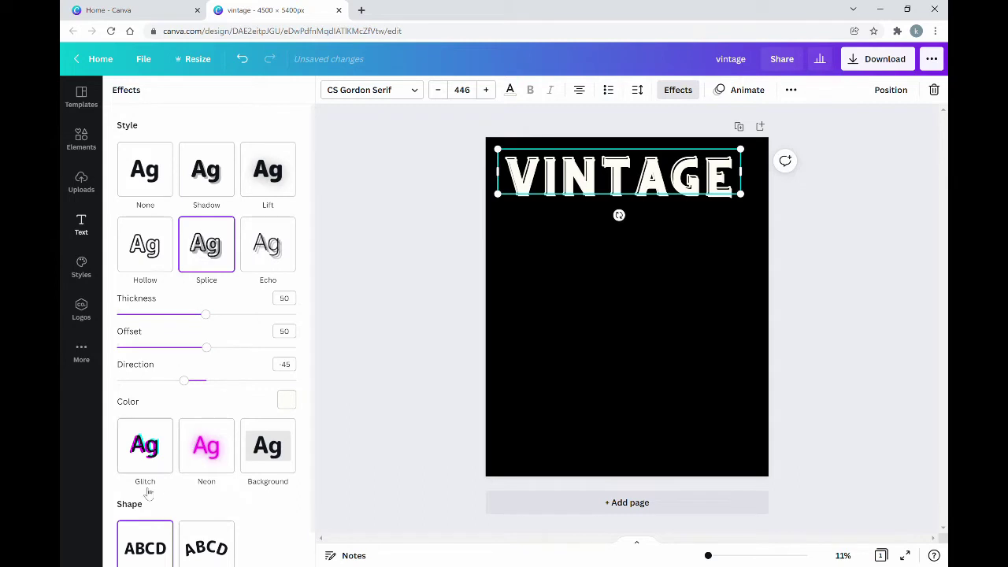
left_click(145, 445)
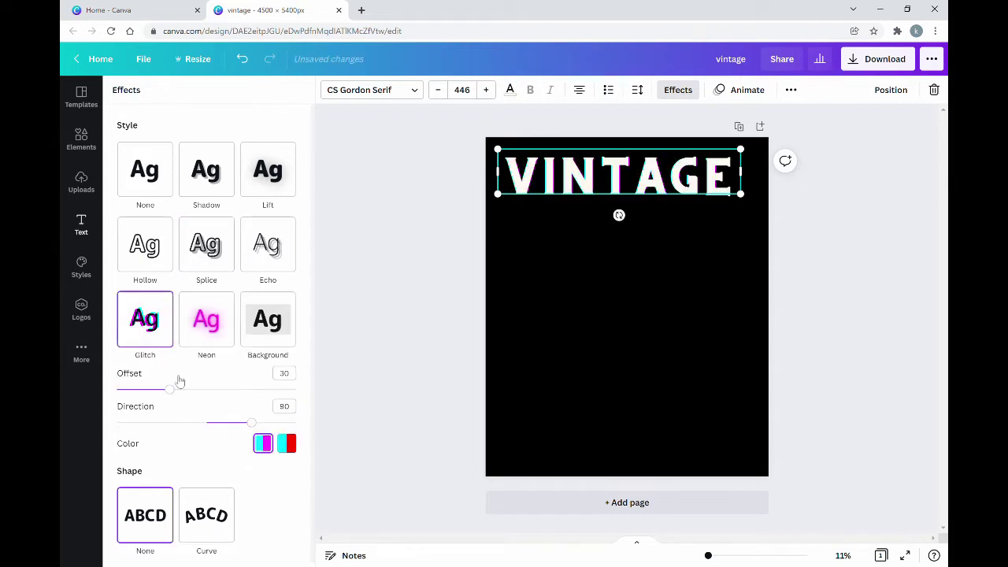
left_click(208, 332)
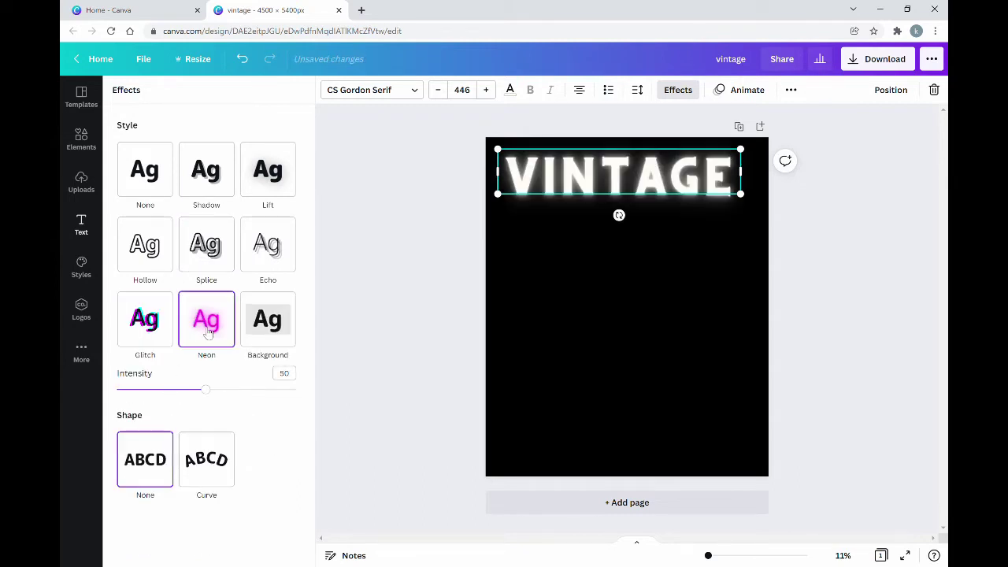
left_click(277, 325)
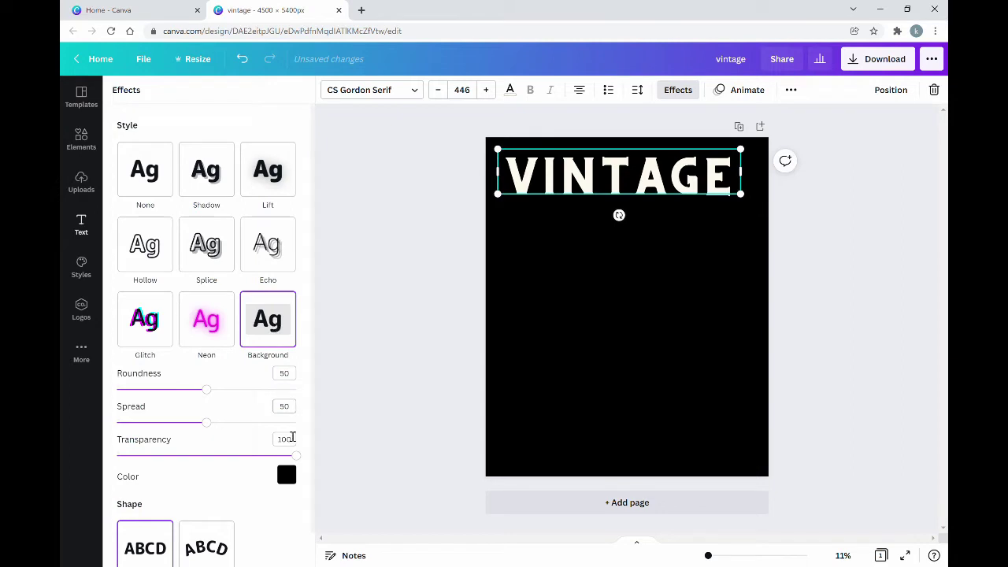
- Try a curved arc, then reset VINTAGE to straight text with no style effect
scroll(200, 462, "down", 1)
left_click(202, 507)
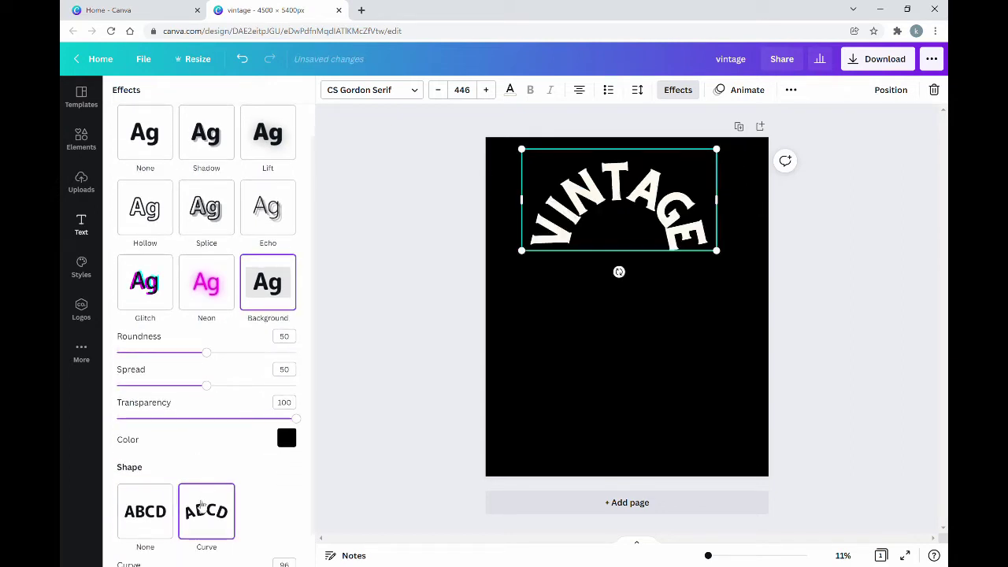
left_click(140, 521)
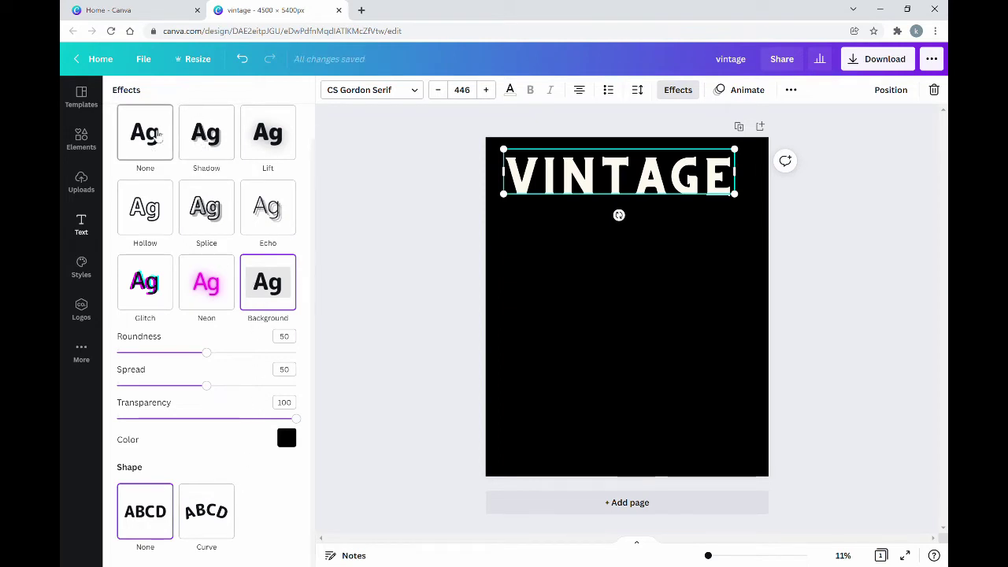
left_click(155, 136)
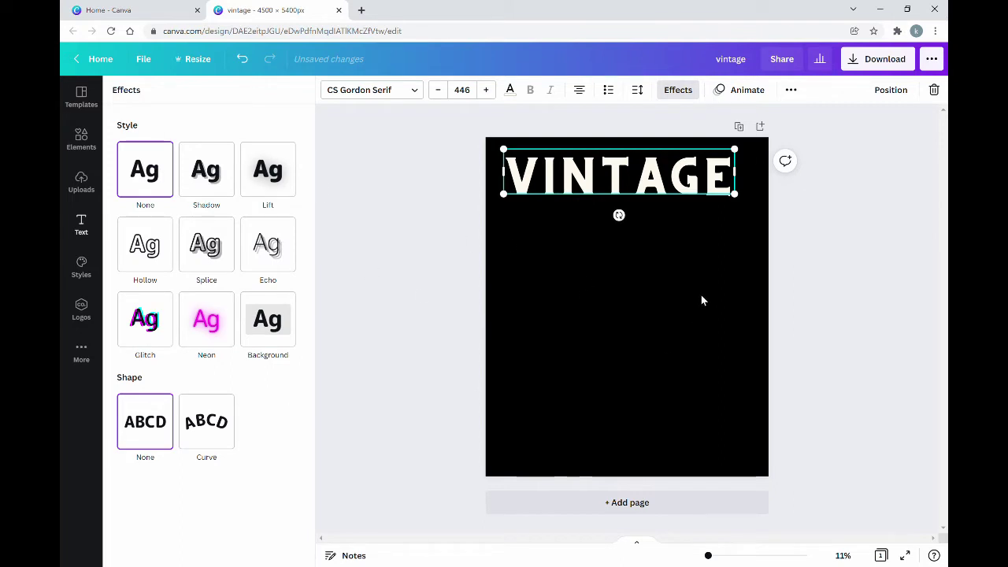
key("Escape")
- Nudge VINTAGE slightly right and up near the top of the page
left_click(679, 277)
left_click_drag(610, 180, 634, 182)
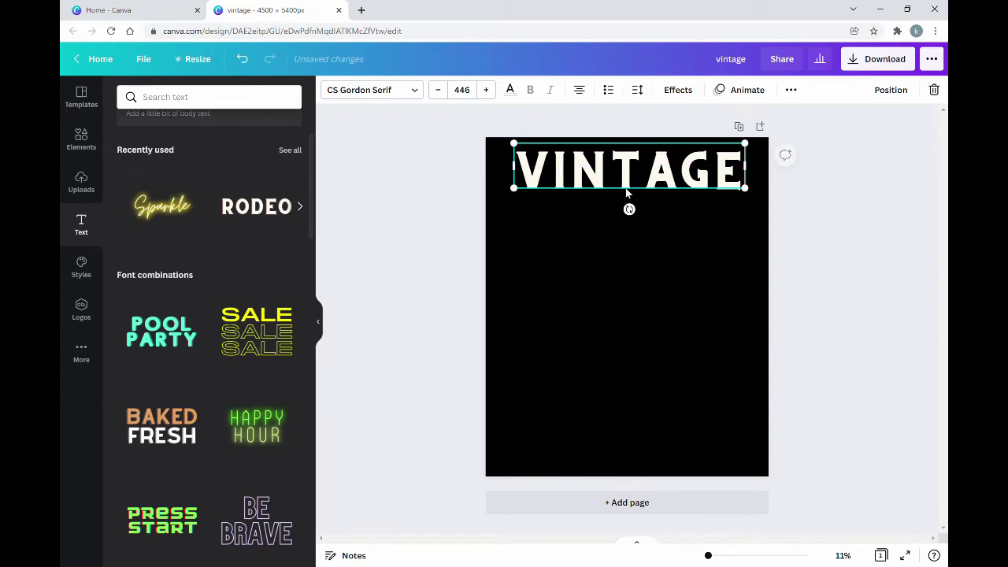
left_click(782, 428)
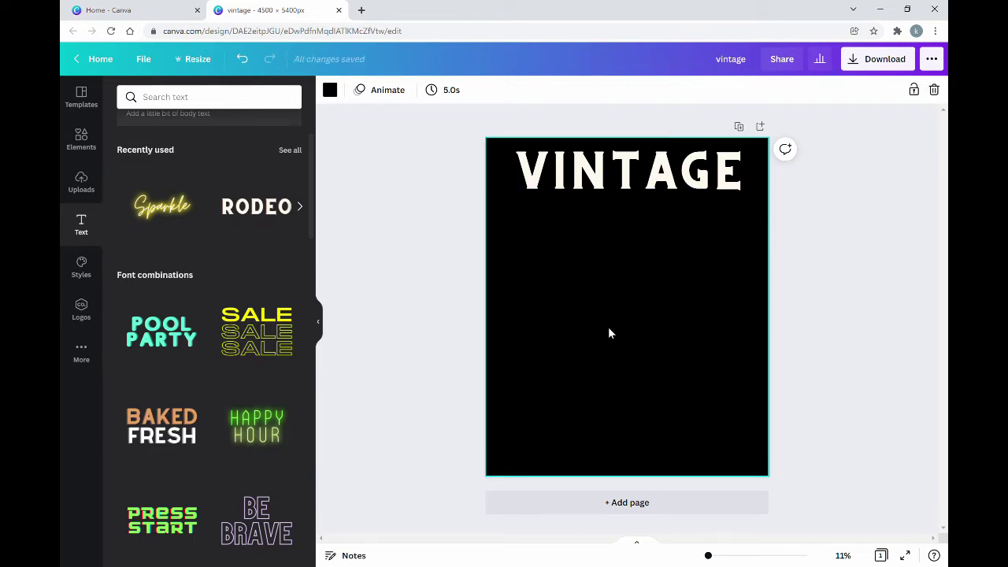
- Add a new text box reading '1982' below VINTAGE
key("t")
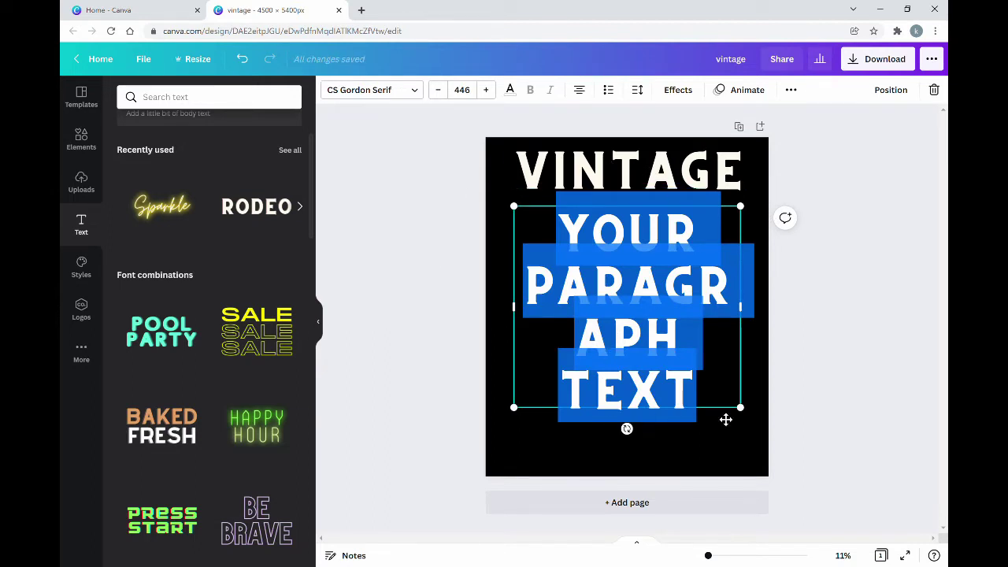
left_click_drag(723, 406, 453, 327)
type("1982")
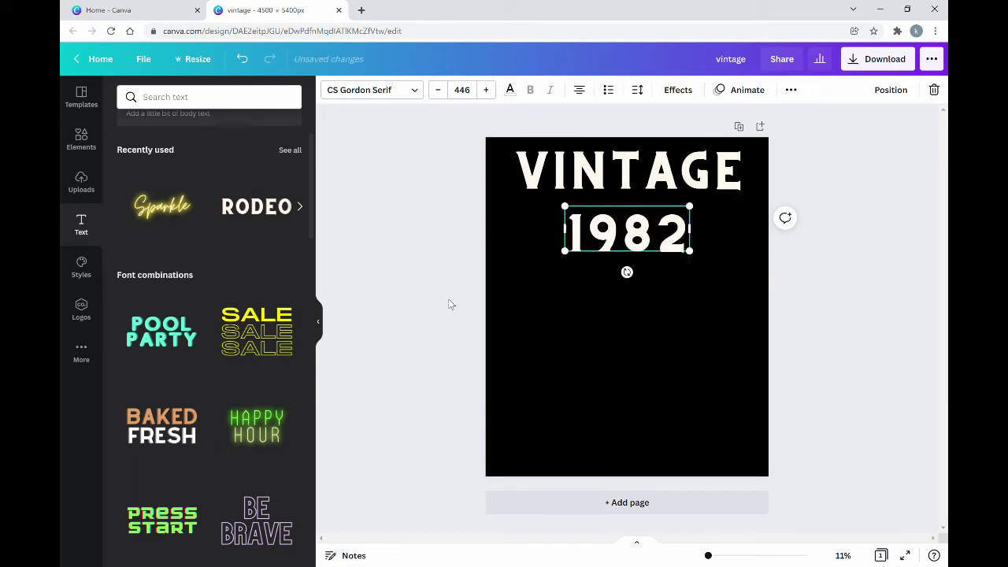
left_click(582, 400)
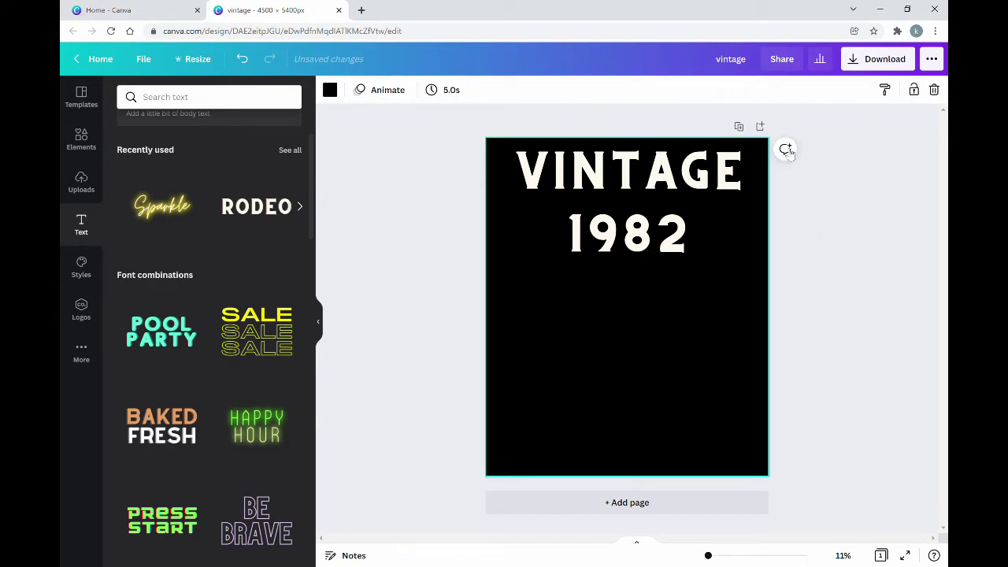
- Open the font list for VINTAGE (CS Gordon Serif, 446) and scroll through the available fonts
left_click(648, 167)
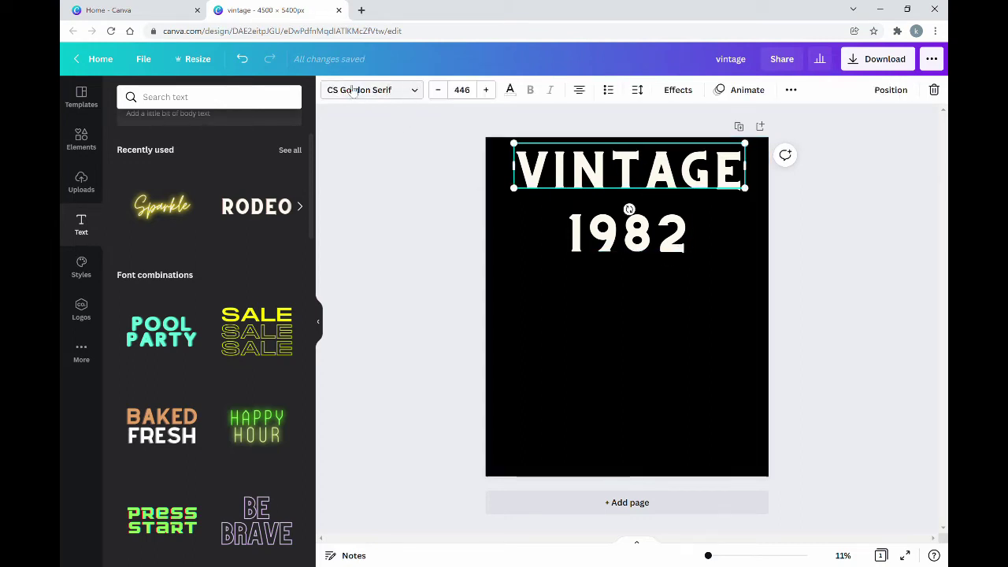
left_click(417, 92)
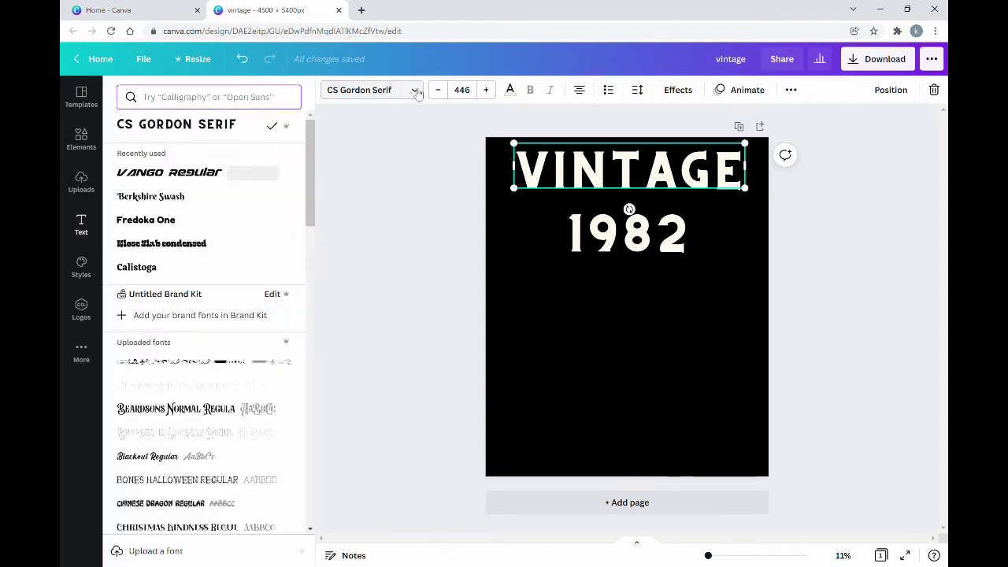
scroll(265, 183, "down", 2)
scroll(252, 237, "down", 10)
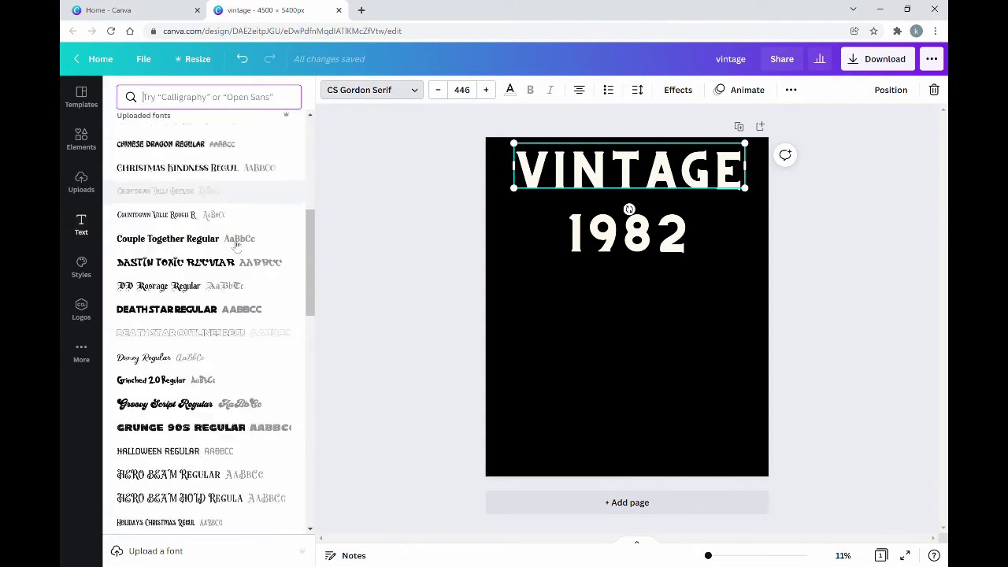
scroll(251, 260, "down", 15)
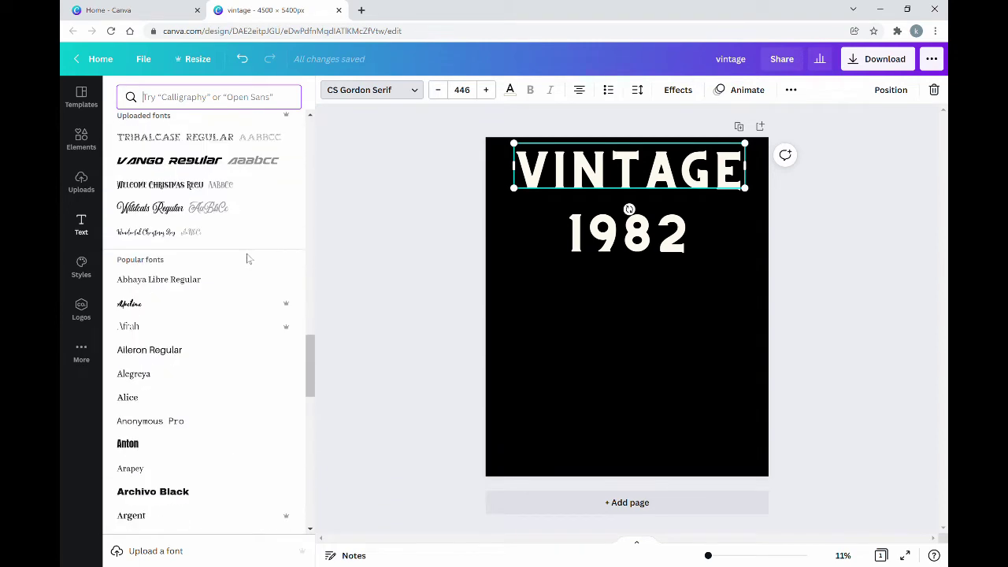
scroll(253, 266, "down", 5)
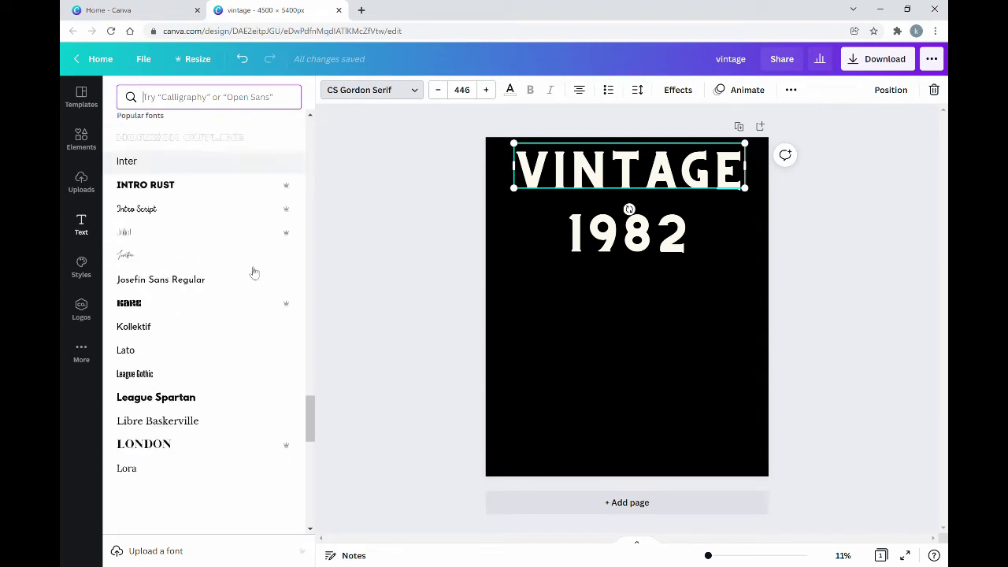
left_click_drag(314, 408, 275, 110)
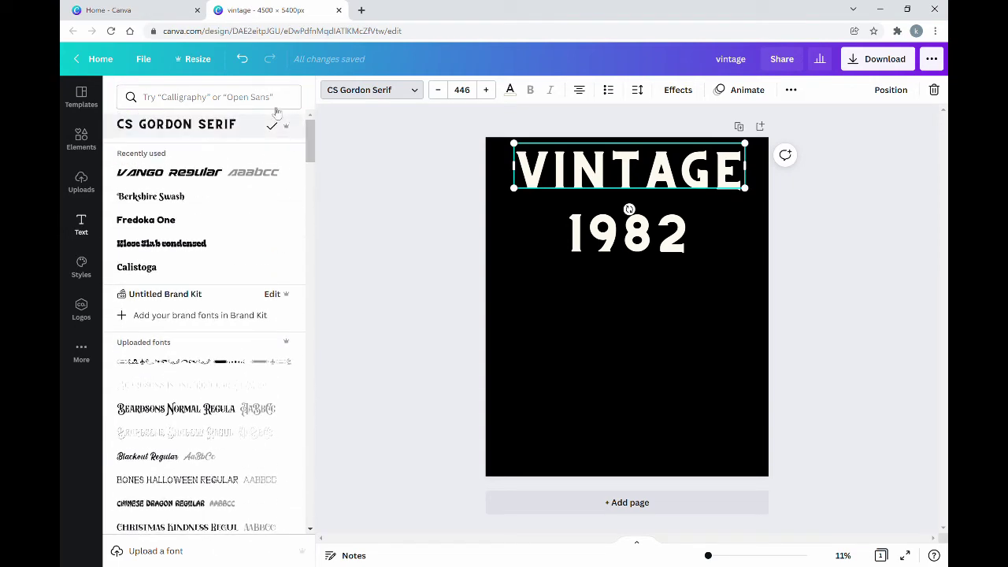
- Search fonts for 'textured', try Hertical Texture, then set VINTAGE to Intro Rust G Base2Line
left_click(199, 99)
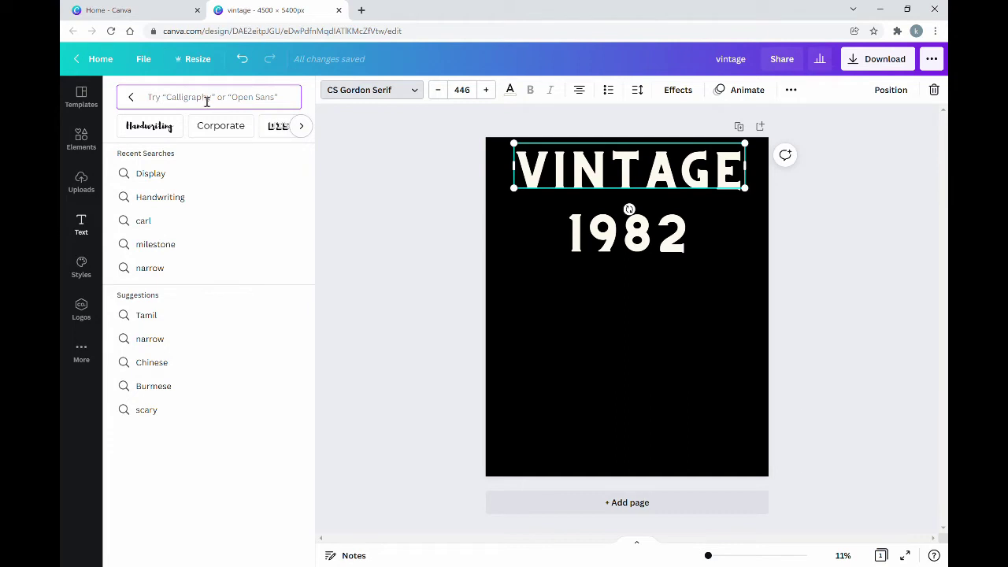
type("texturede")
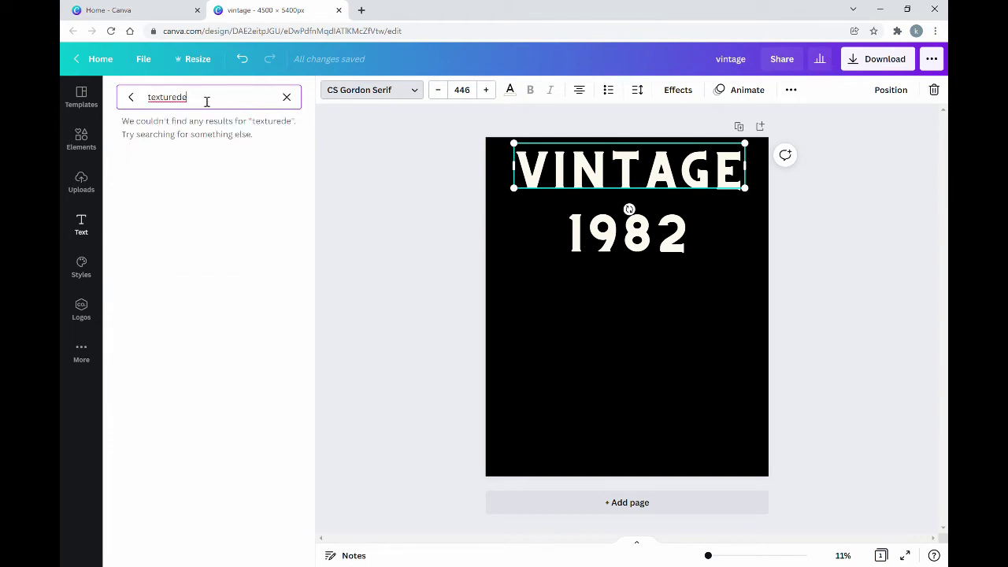
key("BackSpace")
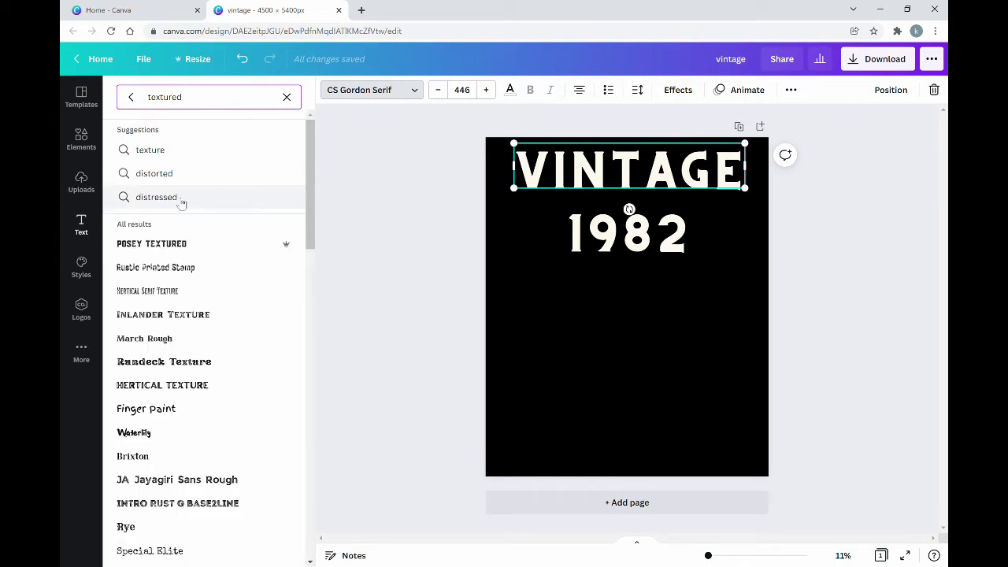
scroll(197, 207, "down", 3)
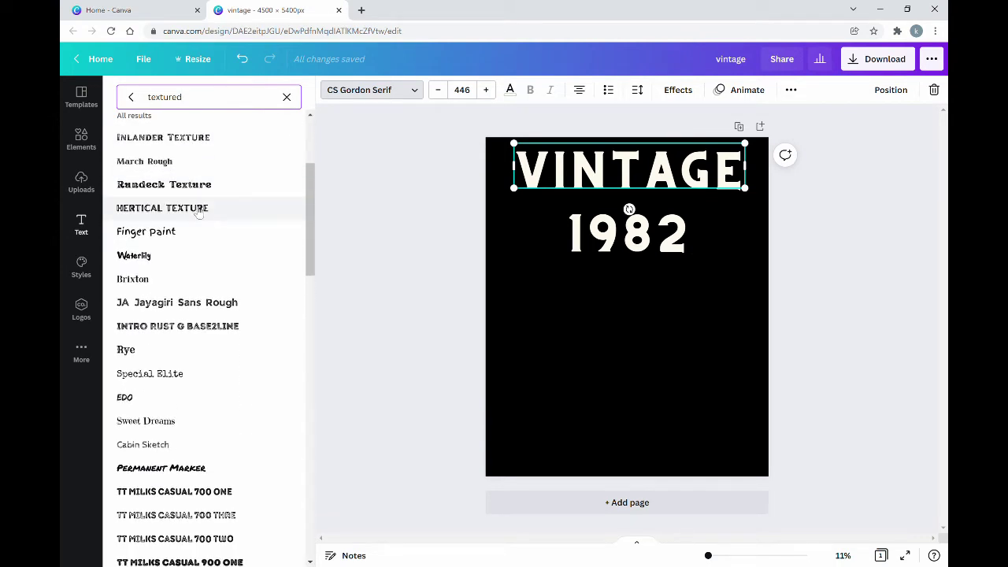
left_click(197, 207)
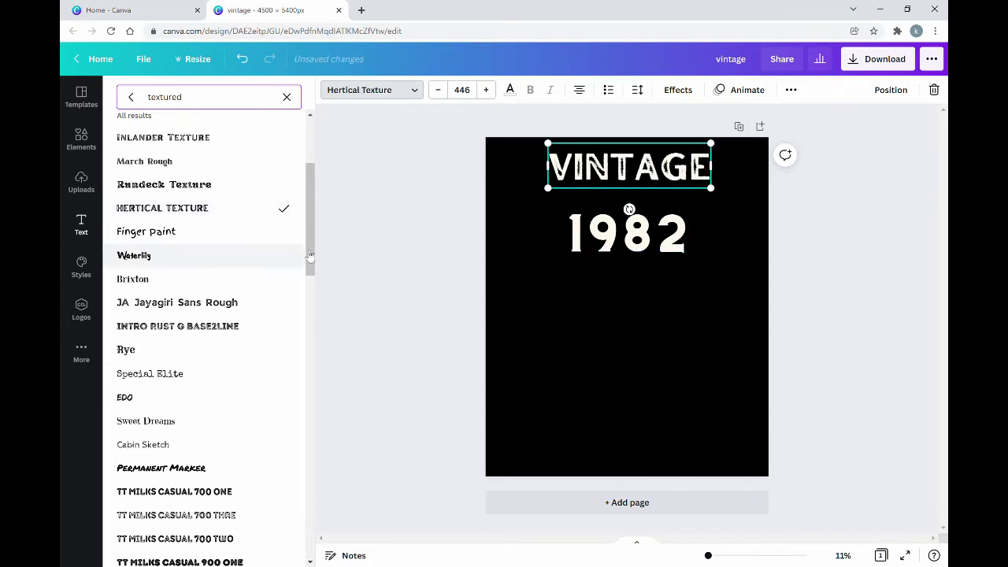
left_click(231, 327)
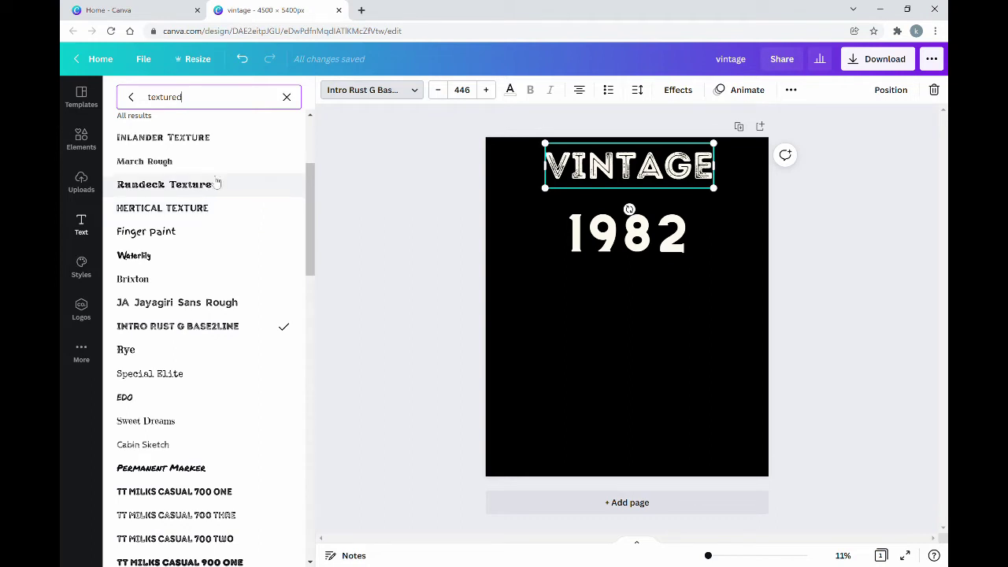
scroll(208, 169, "up", 3)
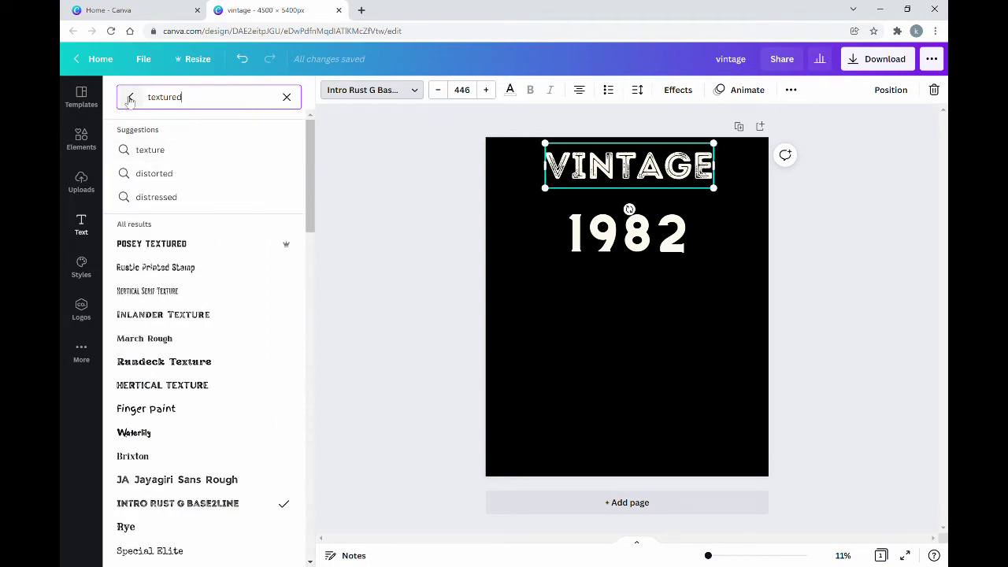
- Browse the Display font category, try Zico Display Inline, then apply Noto Serif Display Black to VINTAGE
left_click(131, 98)
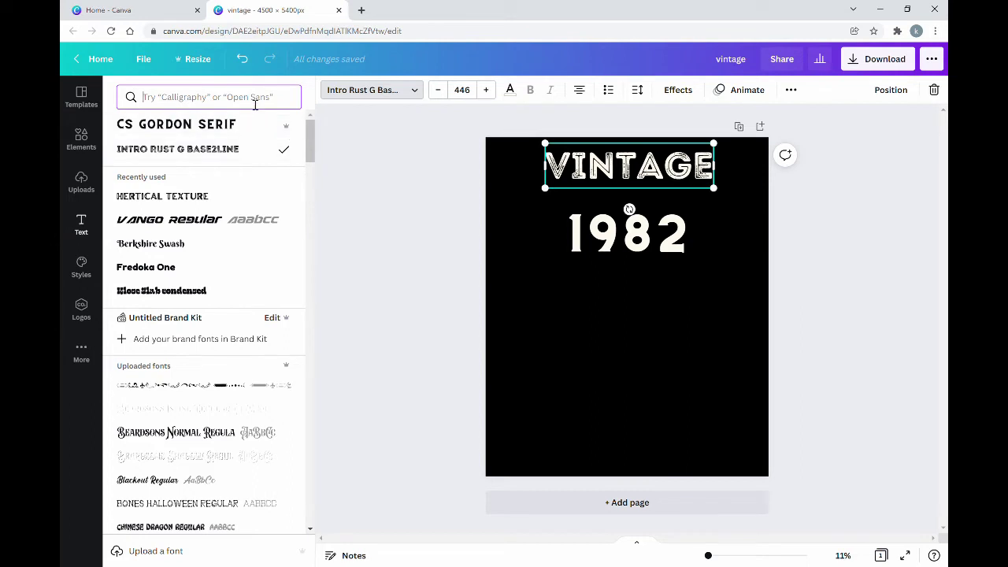
left_click(254, 102)
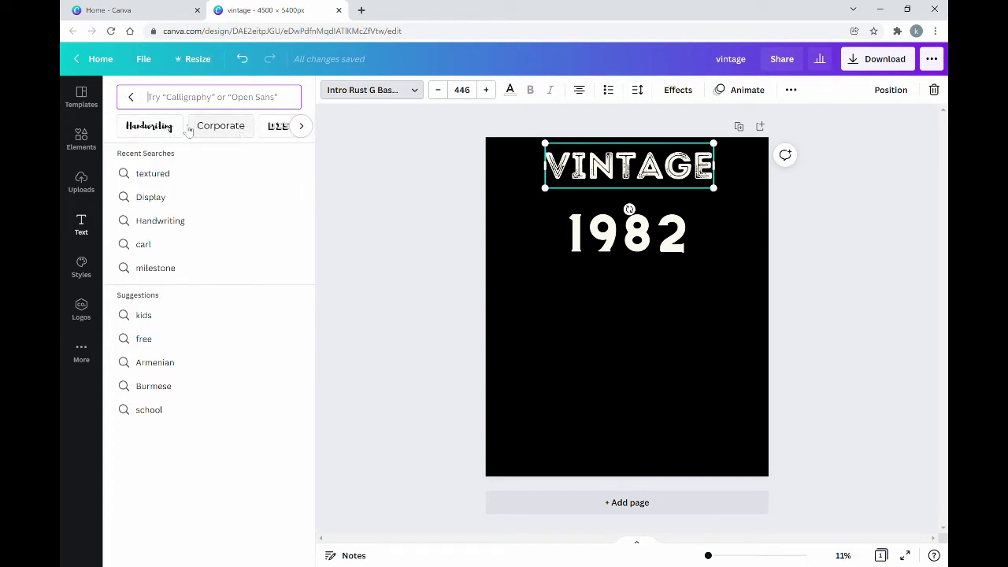
left_click(300, 127)
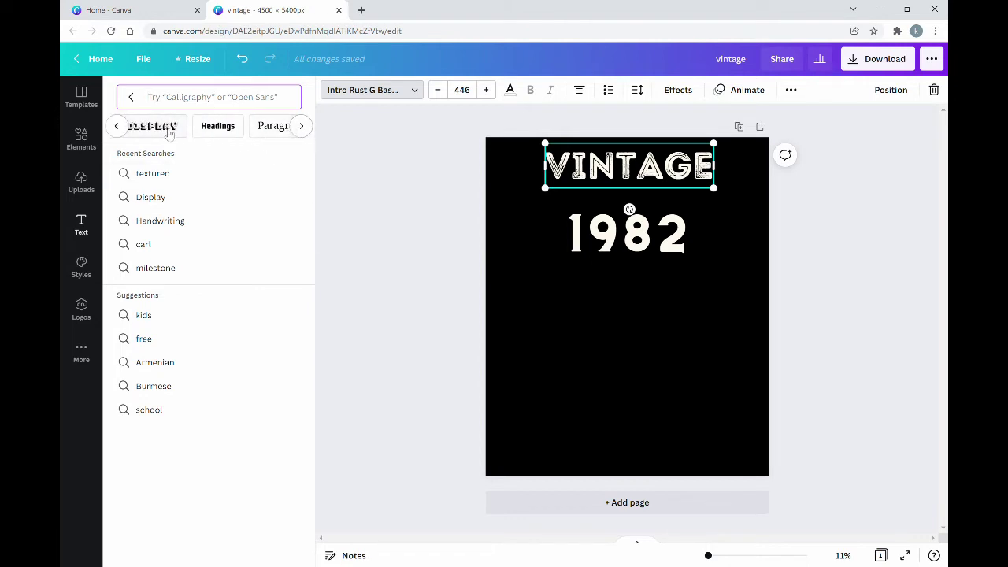
left_click(160, 128)
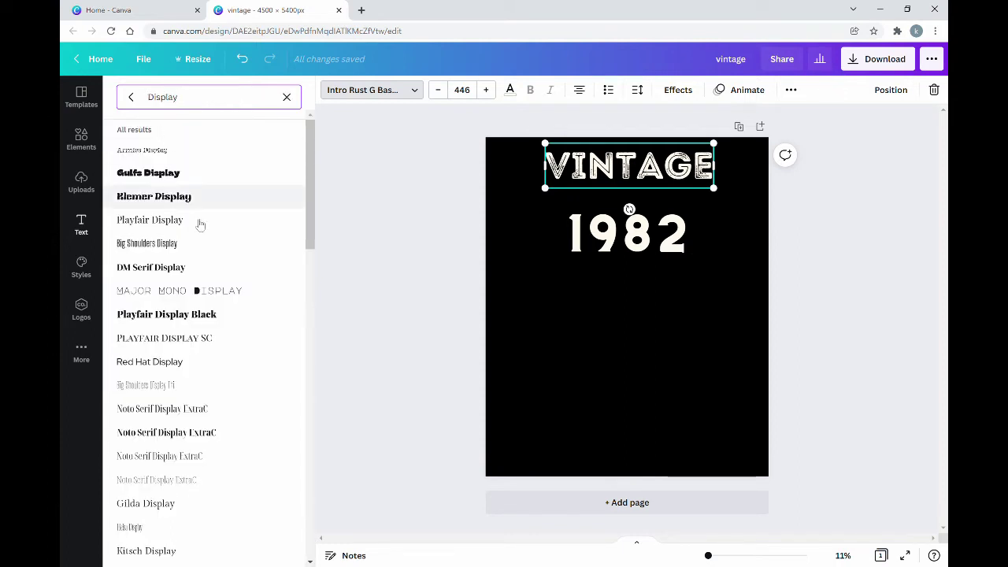
scroll(225, 162, "down", 1)
scroll(224, 162, "down", 8)
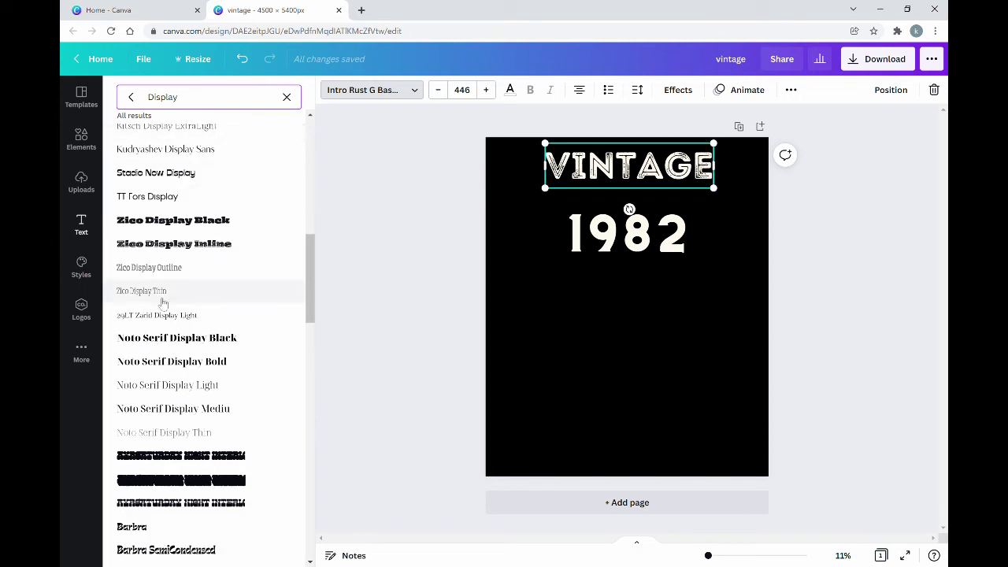
left_click(215, 243)
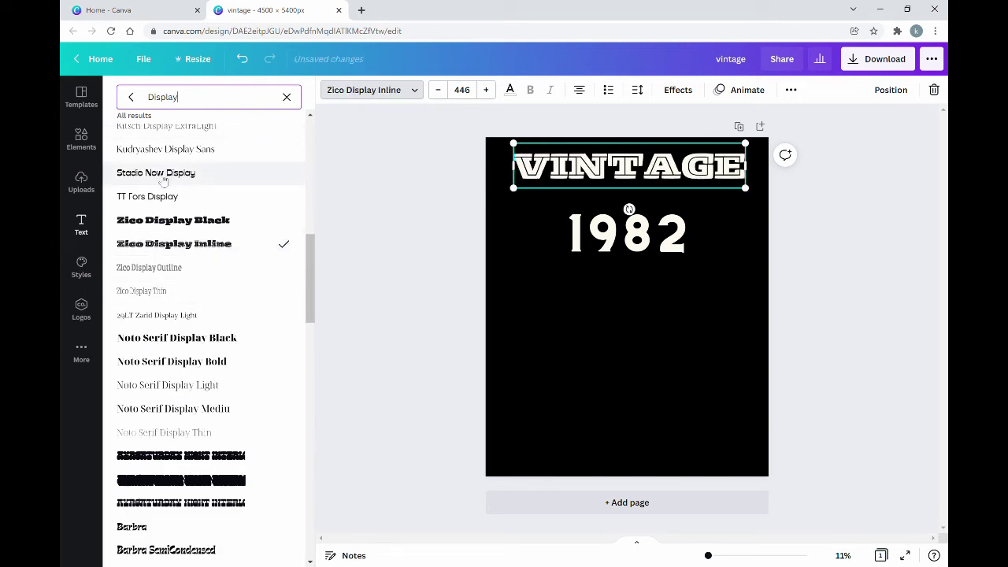
left_click(235, 335)
scroll(229, 318, "down", 8)
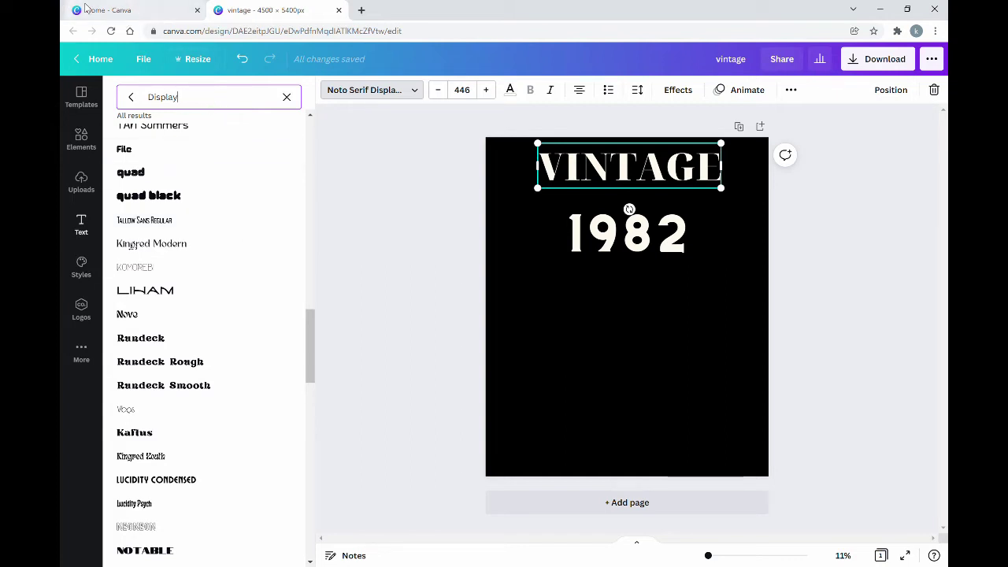
- Search 'Don' and set VINTAGE's font to Donau
left_click_drag(229, 100, 134, 97)
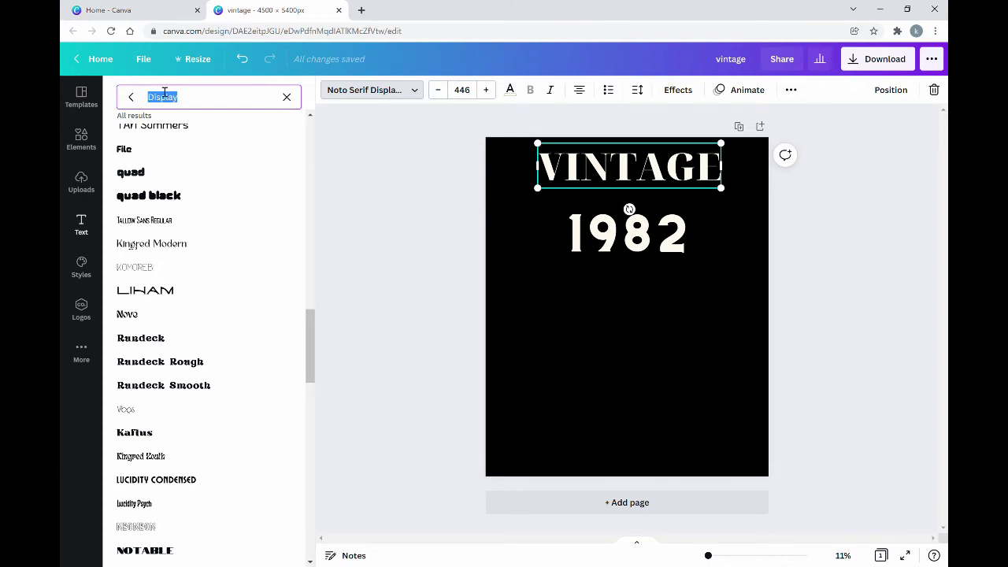
type("Donau")
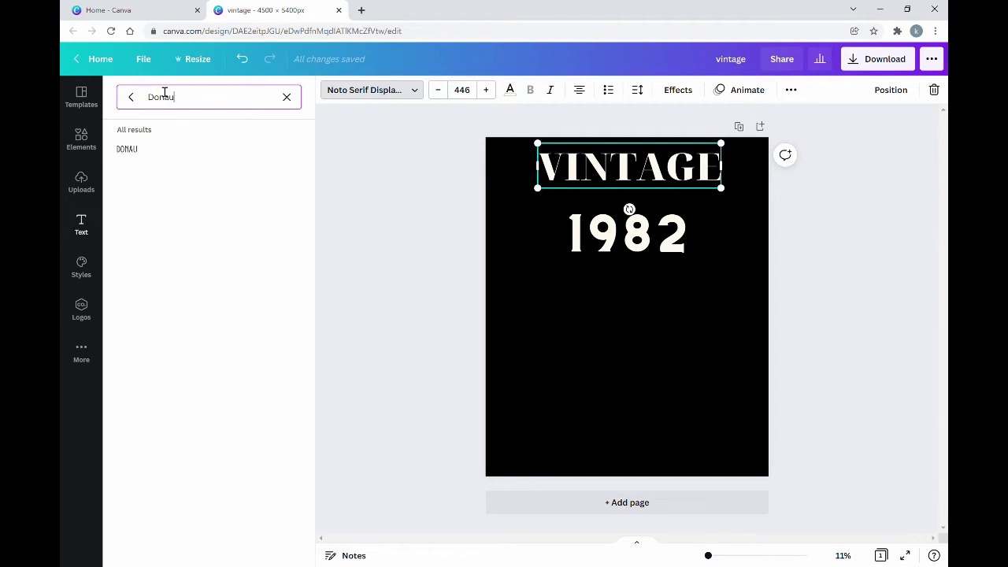
left_click(128, 150)
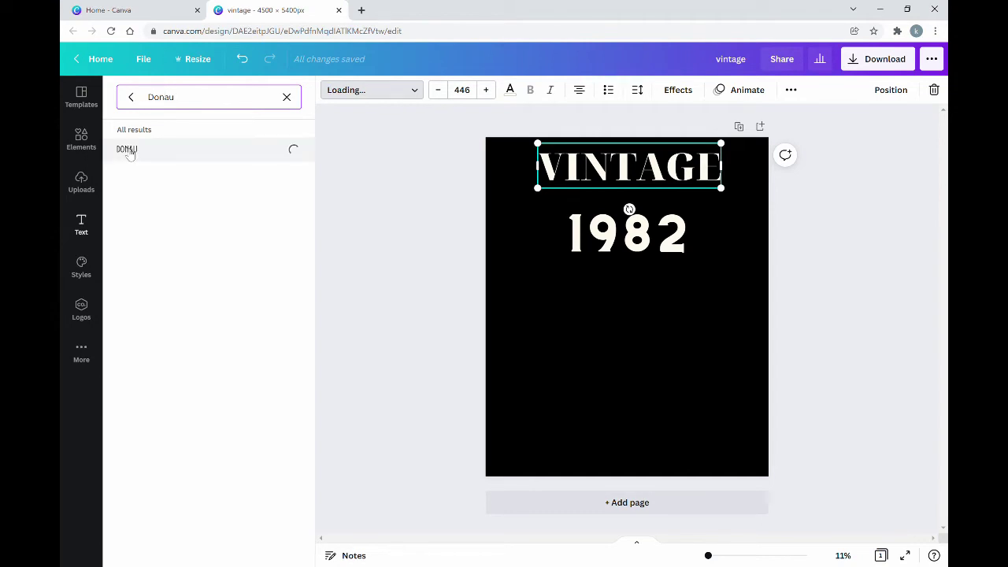
- Enlarge VINTAGE to about size 1194 across the full page width and move it to the top
left_click(673, 190)
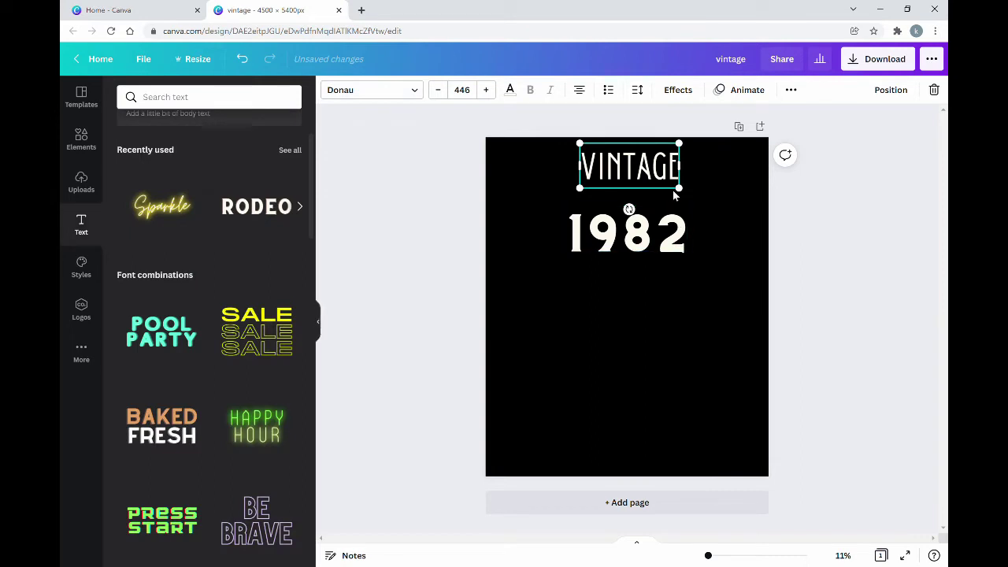
left_click_drag(678, 189, 757, 224)
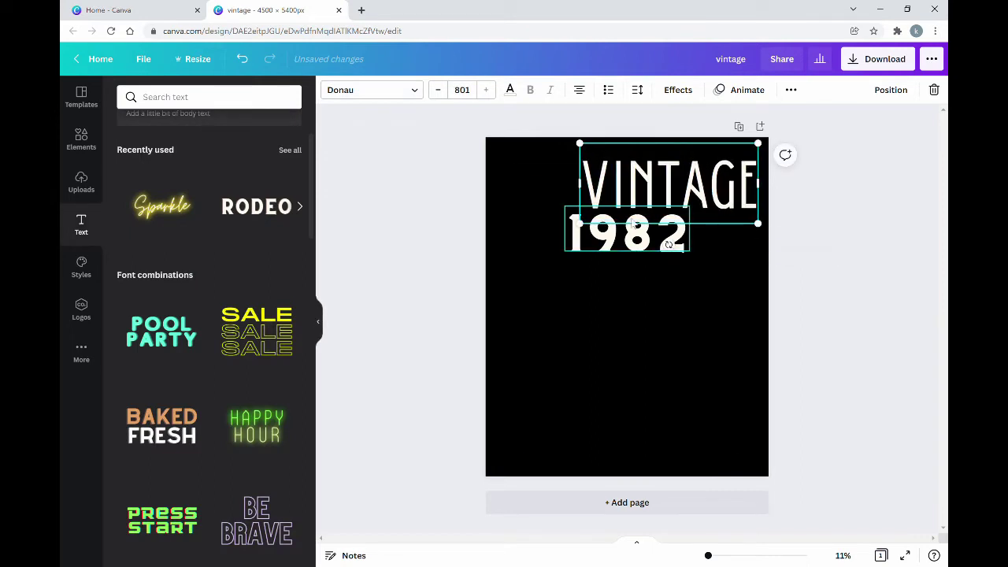
left_click_drag(581, 224, 487, 249)
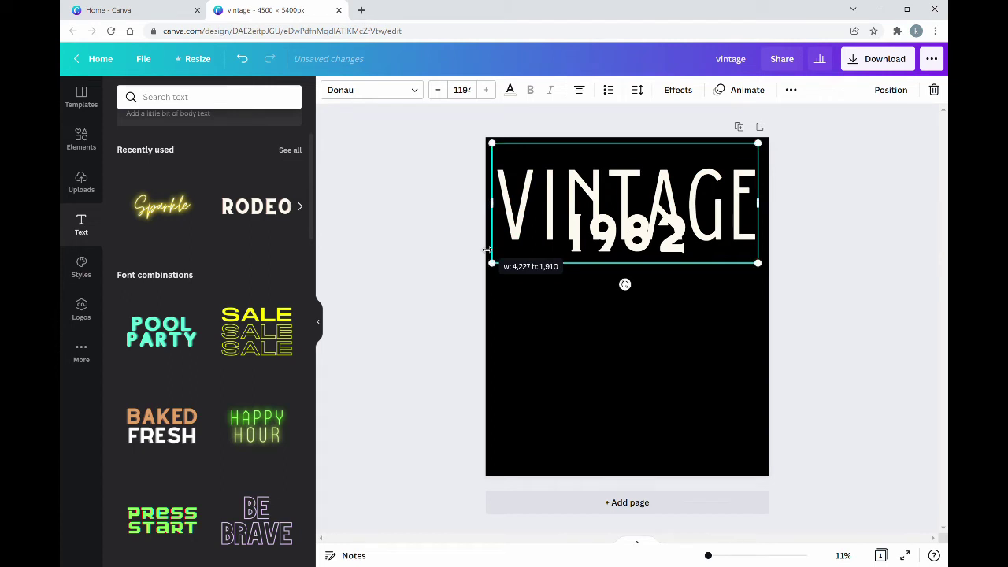
left_click(619, 296)
left_click_drag(733, 197, 740, 181)
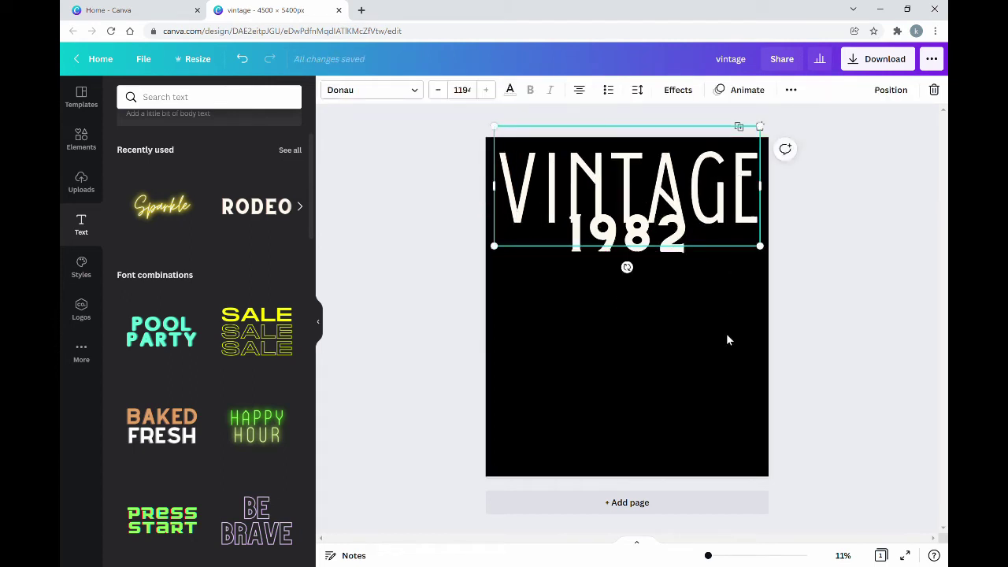
left_click(726, 333)
left_click(682, 254)
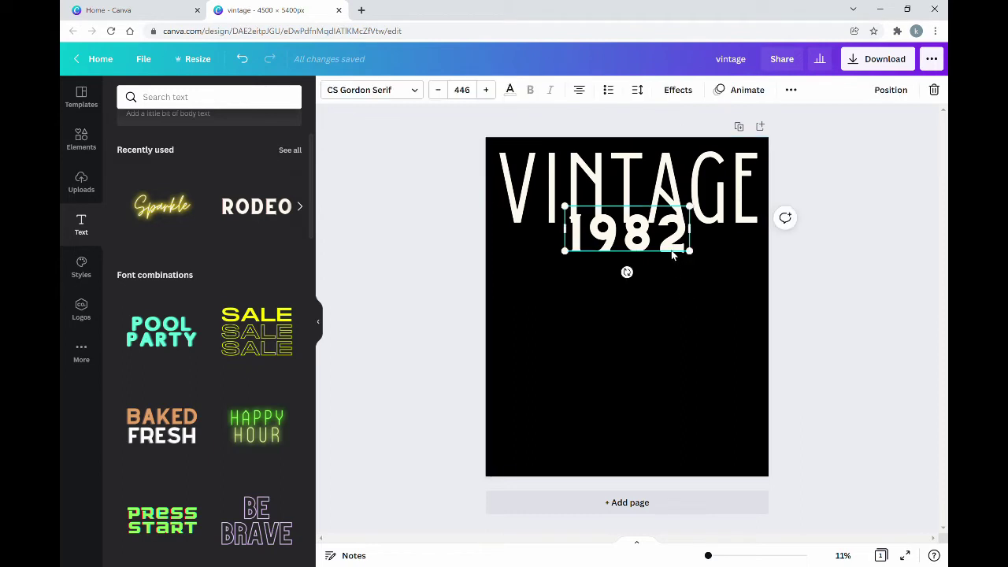
- Move 1982 down below VINTAGE and set it in the Metropolis font
left_click_drag(674, 254, 677, 284)
left_click(695, 317)
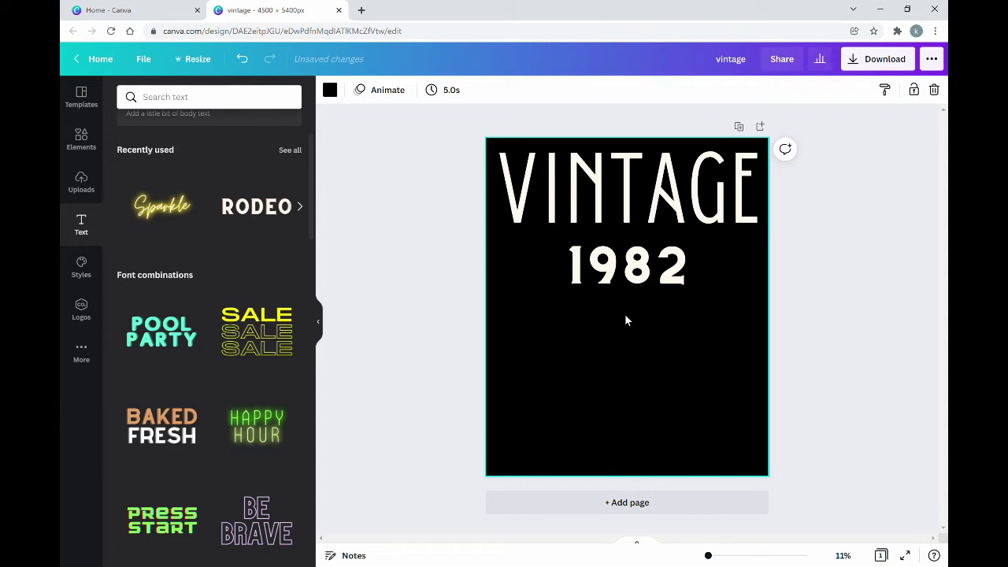
left_click(591, 245)
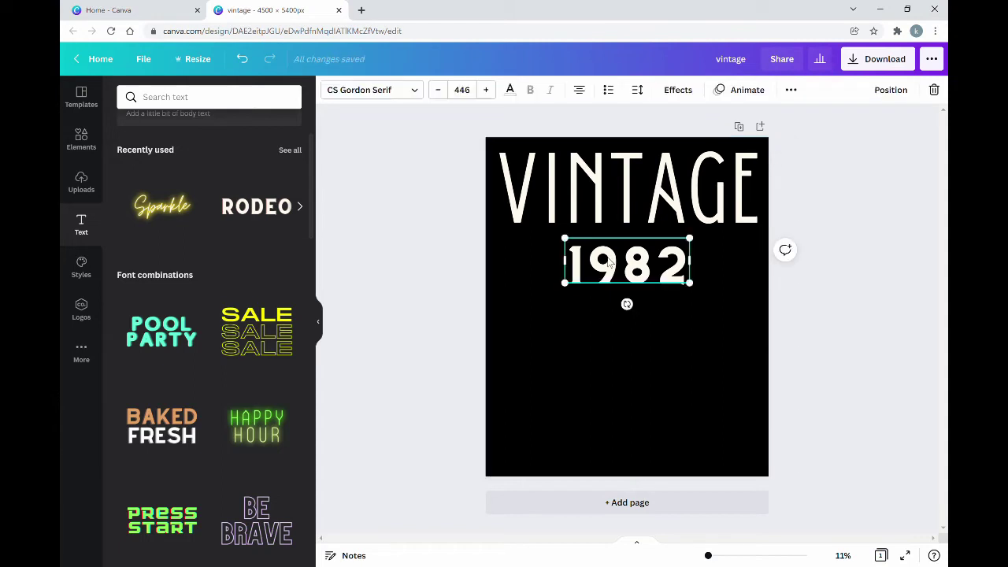
left_click(417, 92)
type("Donau")
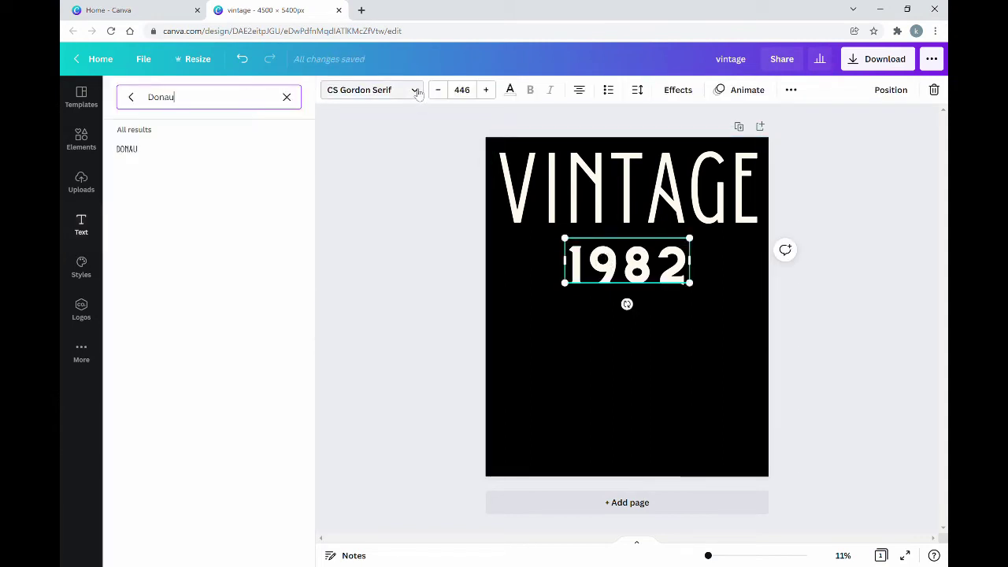
left_click_drag(202, 101, 154, 100)
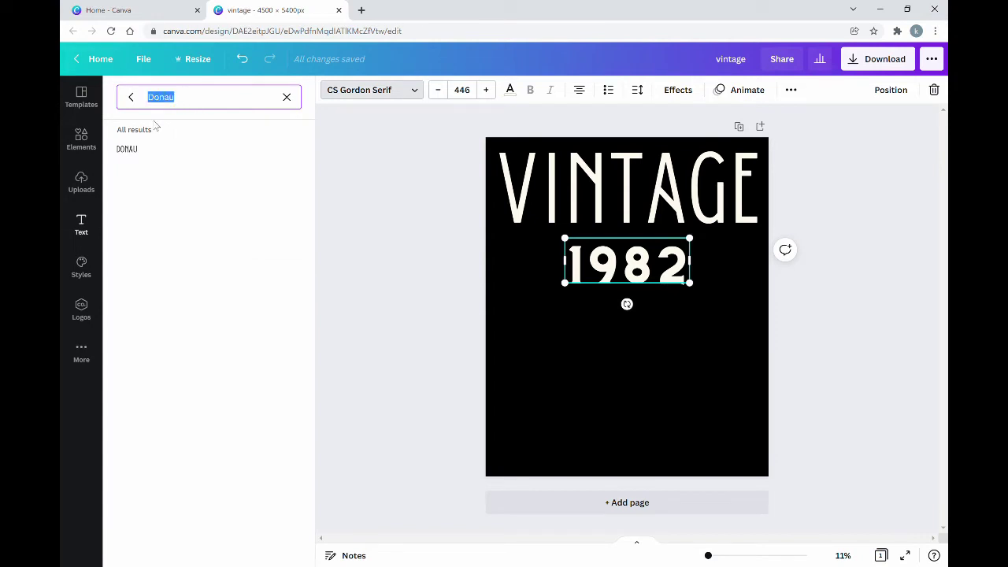
type("metro")
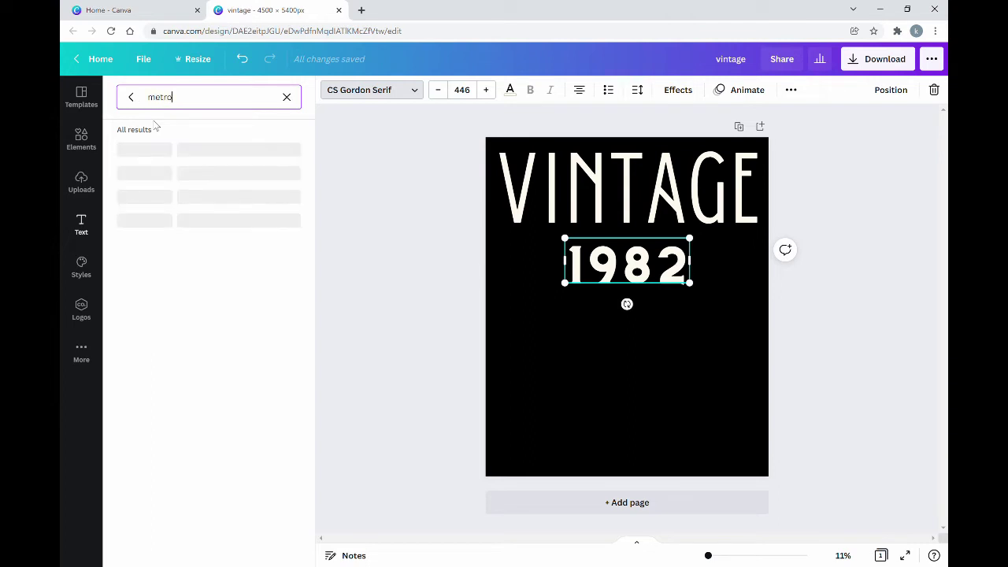
type("polis")
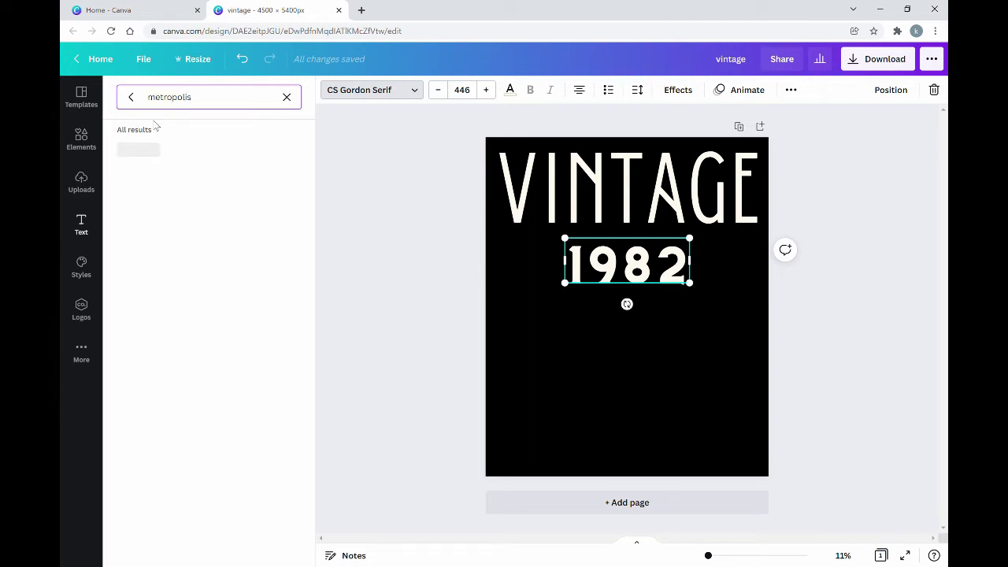
left_click(158, 149)
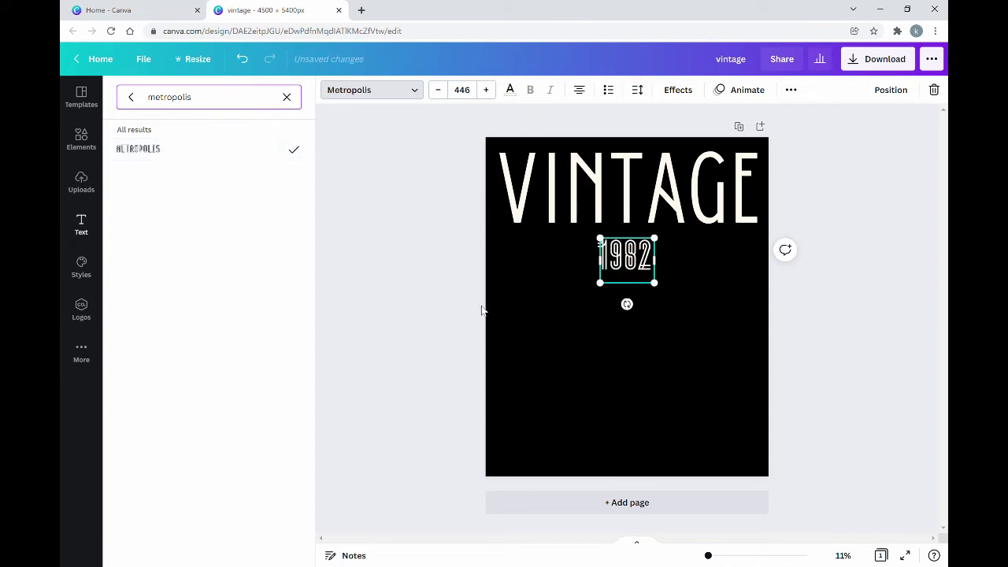
- Enlarge 1982 to fill the page width beneath the VINTAGE heading
left_click_drag(665, 291, 741, 420)
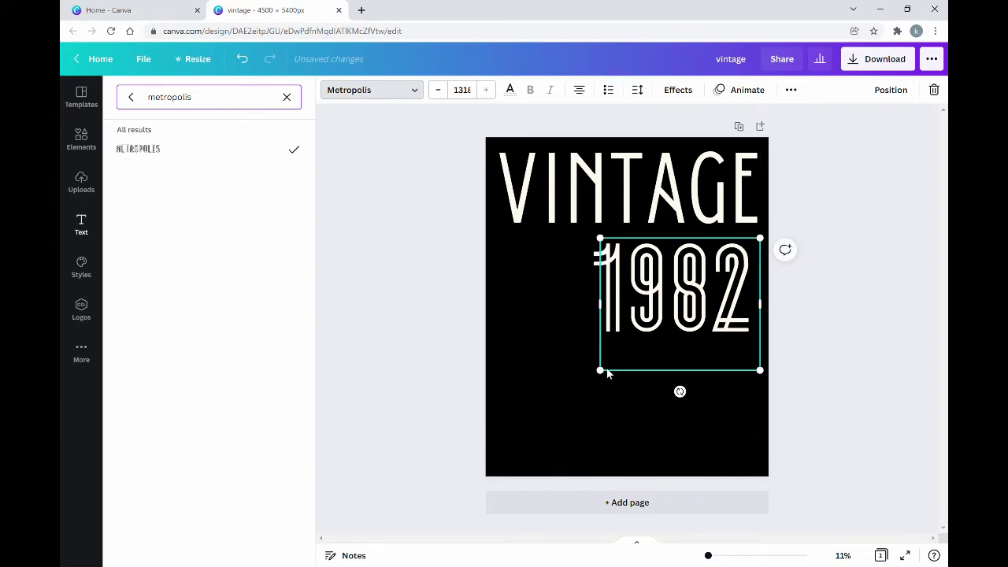
left_click_drag(608, 378, 482, 402)
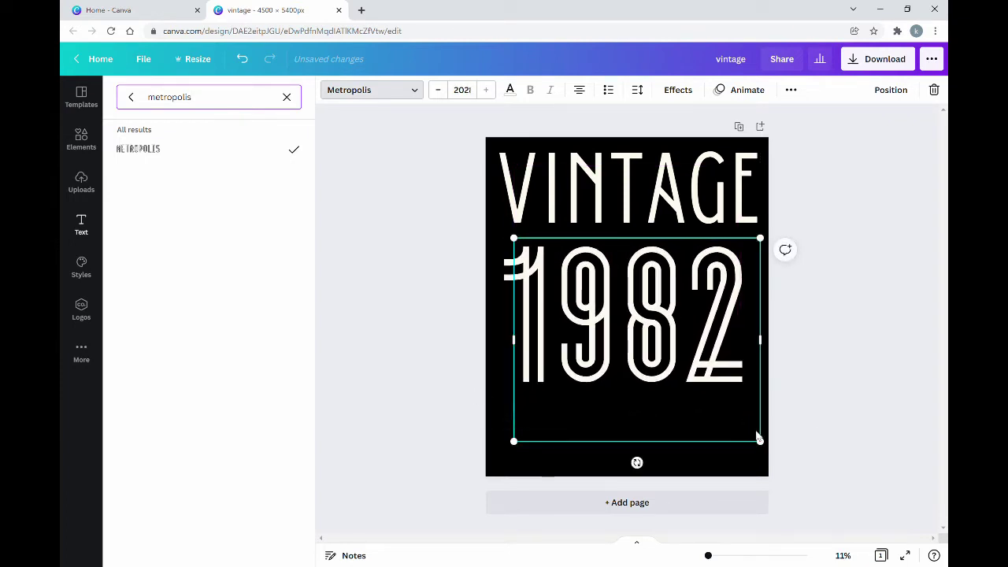
left_click_drag(767, 446, 795, 449)
left_click(851, 399)
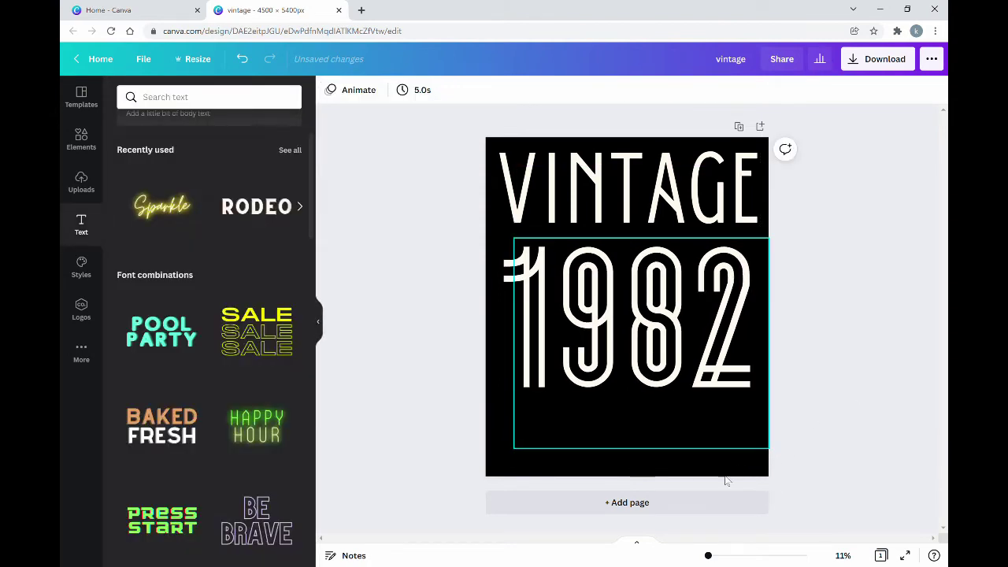
left_click(668, 433)
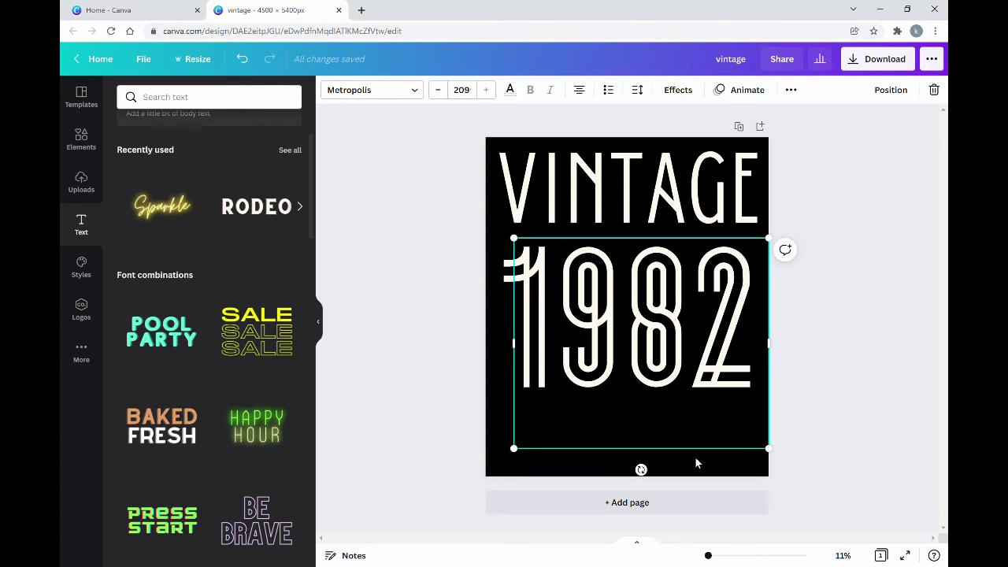
left_click(483, 459)
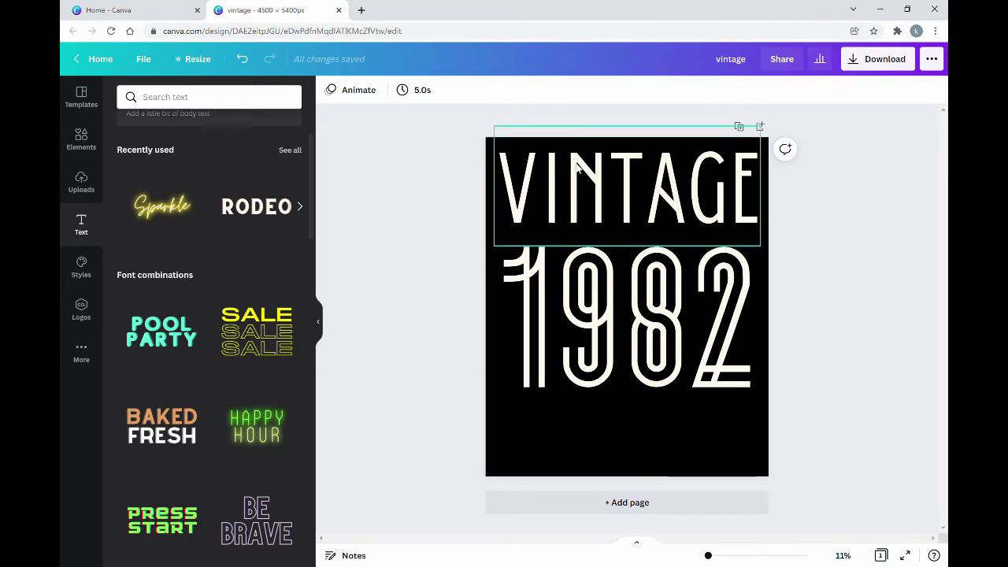
left_click(529, 143)
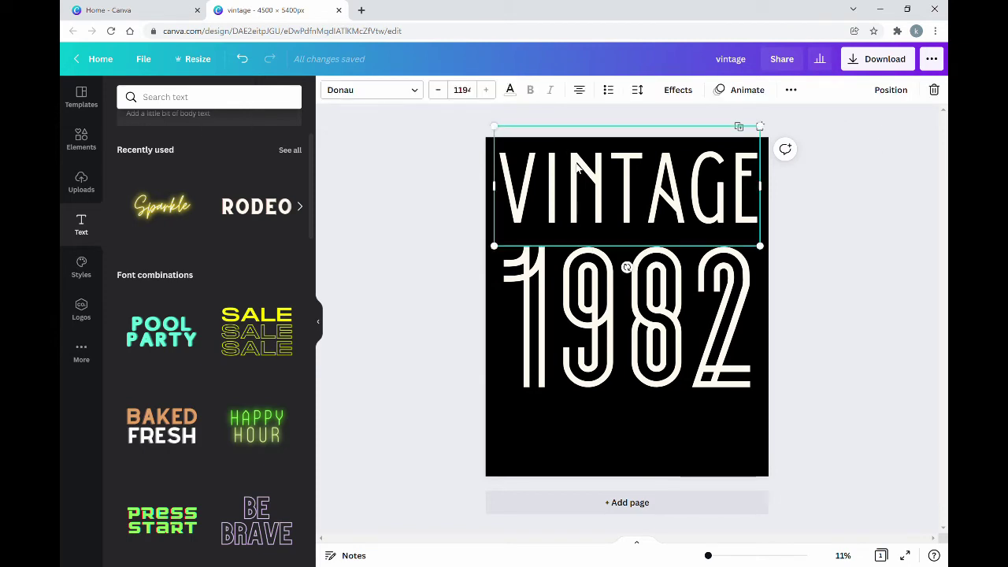
- Give the VINTAGE heading a custom soft tan cream text colour, #E8E1C5
left_click(510, 90)
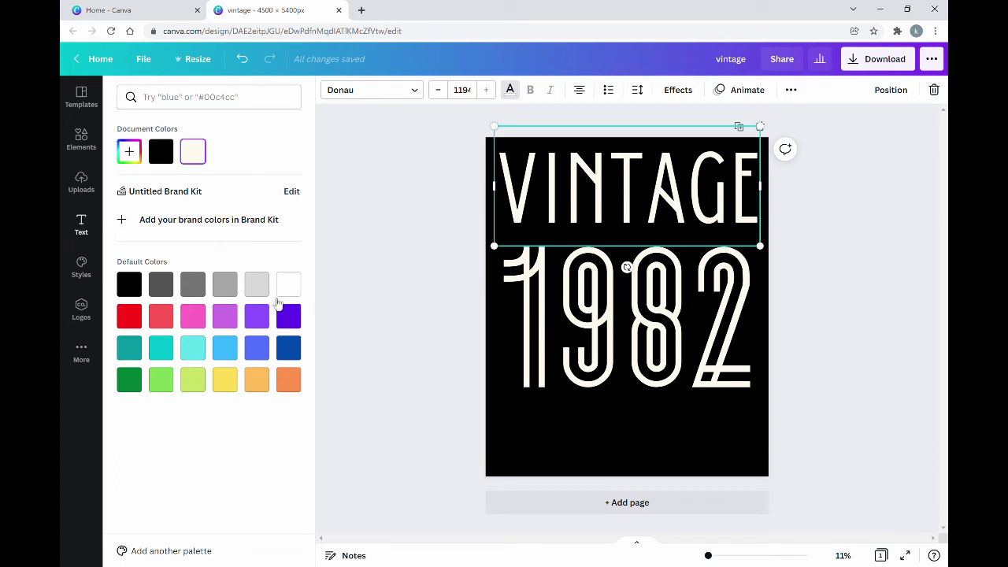
left_click(226, 384)
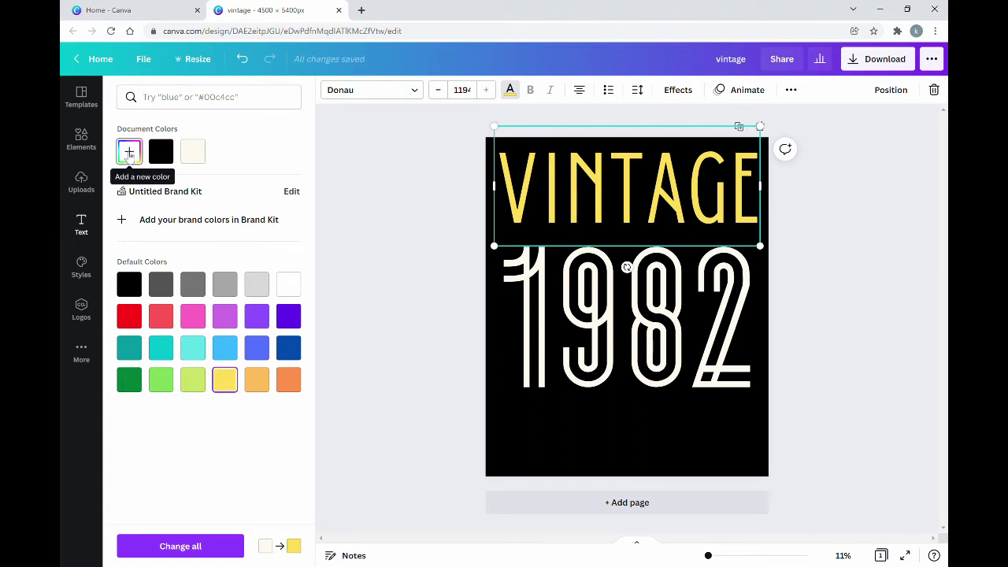
left_click(130, 154)
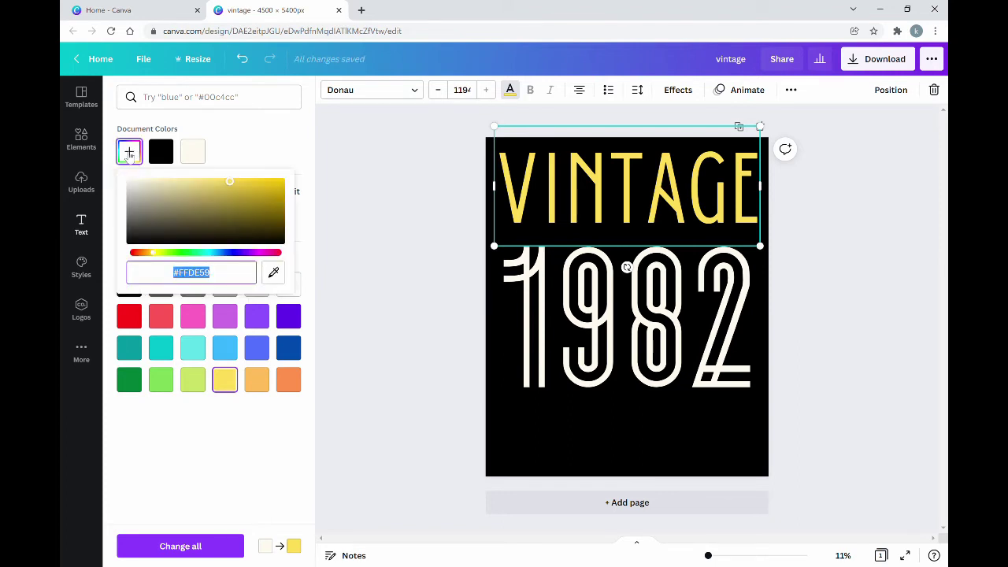
left_click(194, 197)
left_click_drag(195, 195, 175, 190)
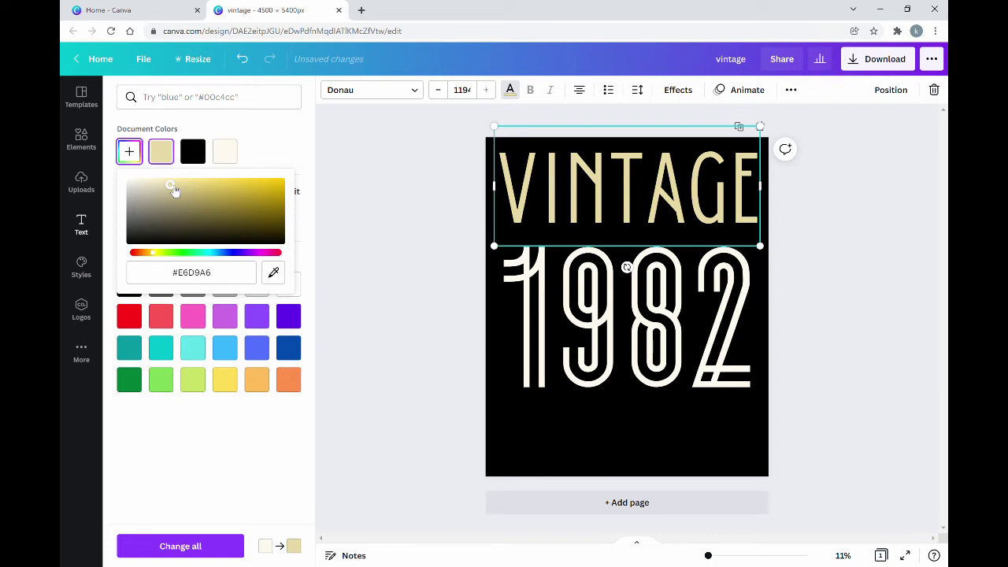
left_click_drag(163, 186, 161, 186)
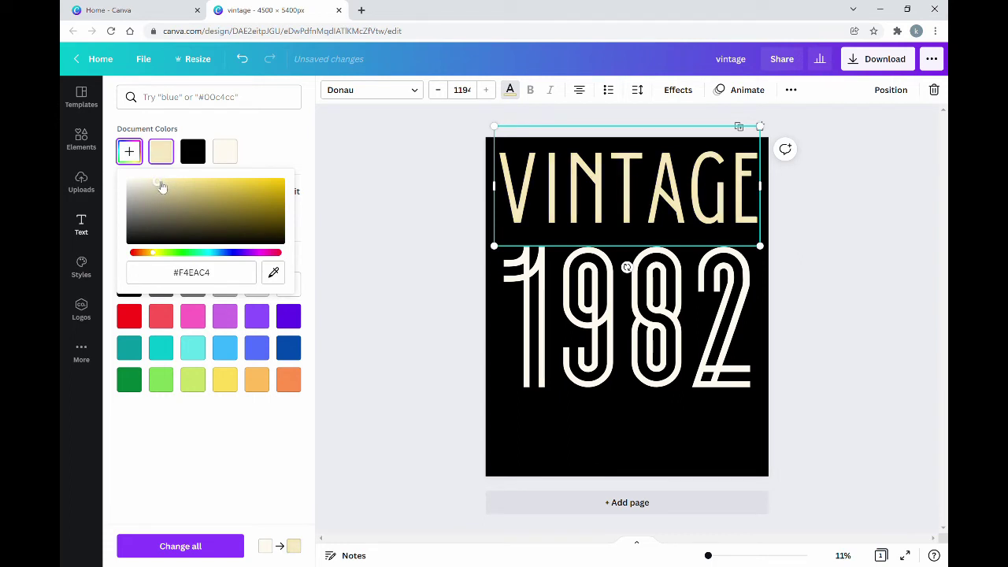
left_click(153, 185)
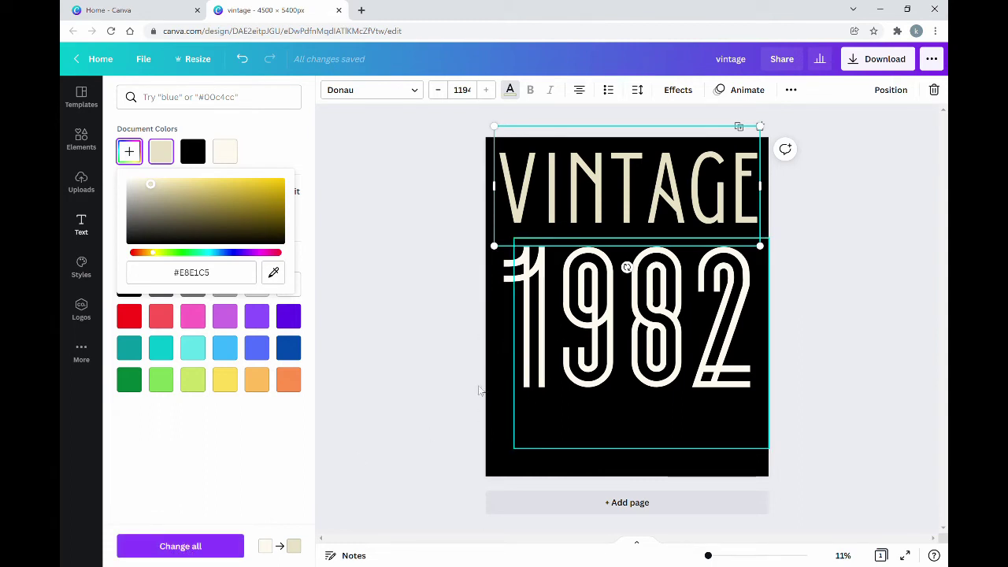
left_click(213, 545)
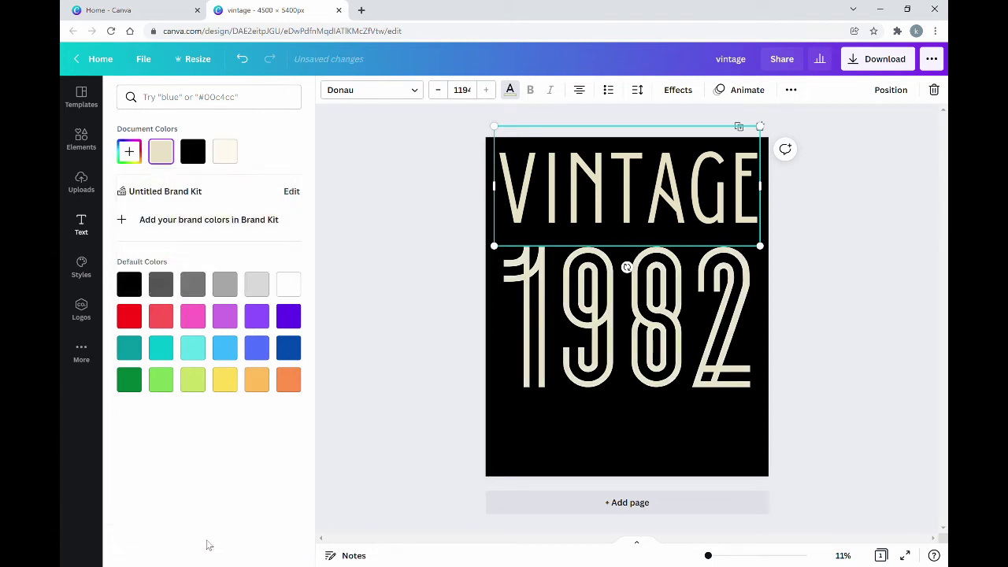
left_click(424, 364)
- Search the Elements library for 'vintage' and filter the results to Photos
left_click(850, 395)
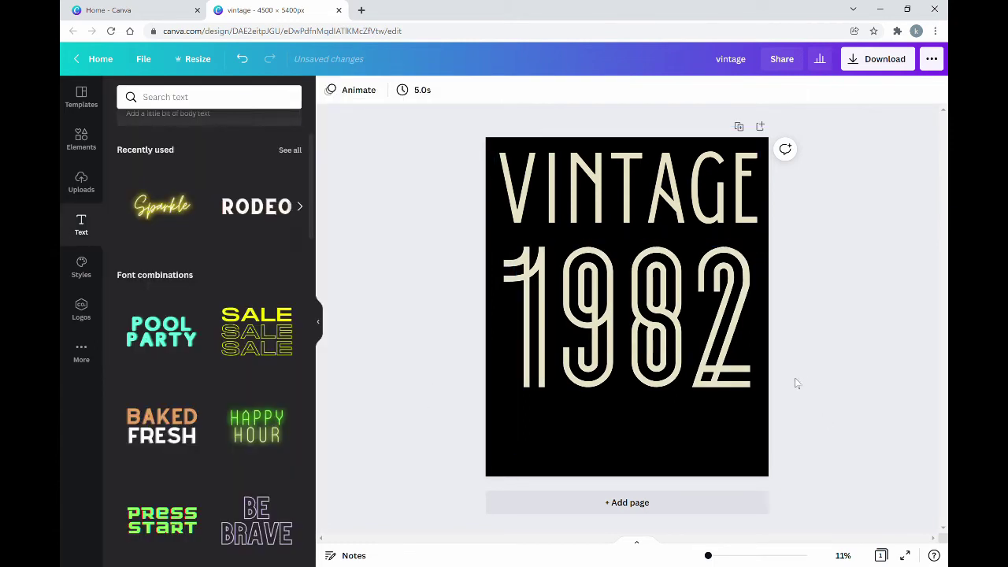
left_click(756, 425)
left_click(395, 463)
left_click(77, 138)
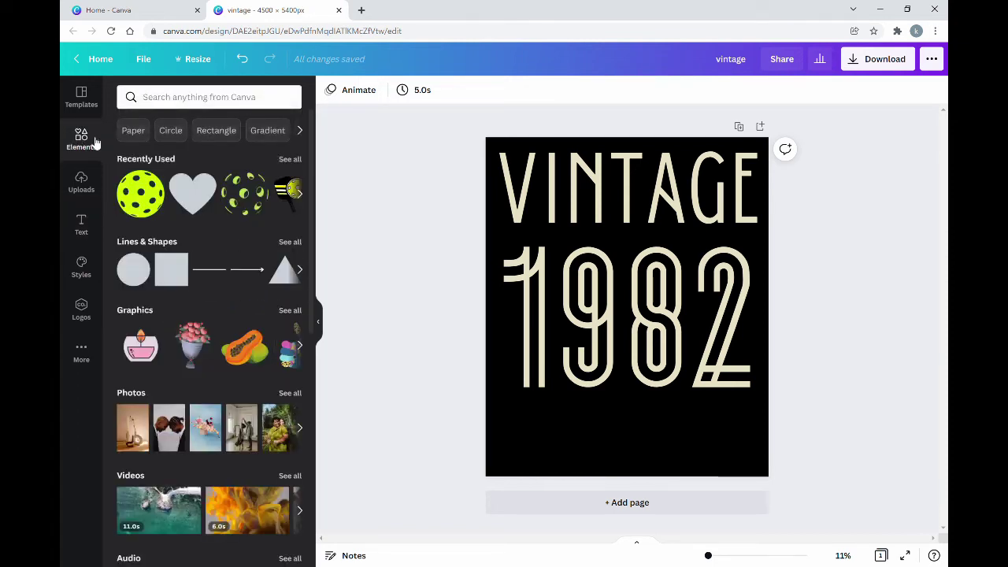
left_click(204, 99)
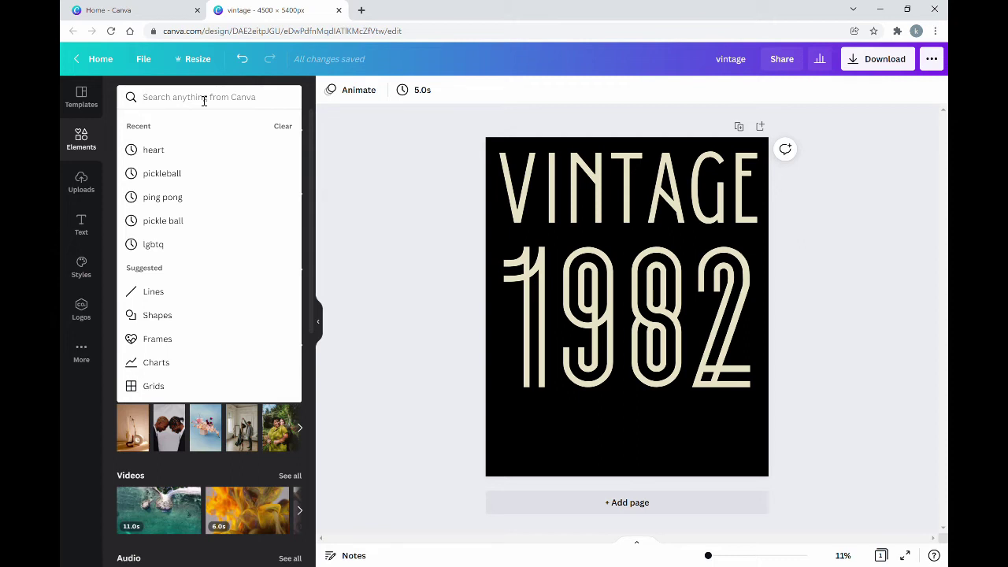
type("vintage")
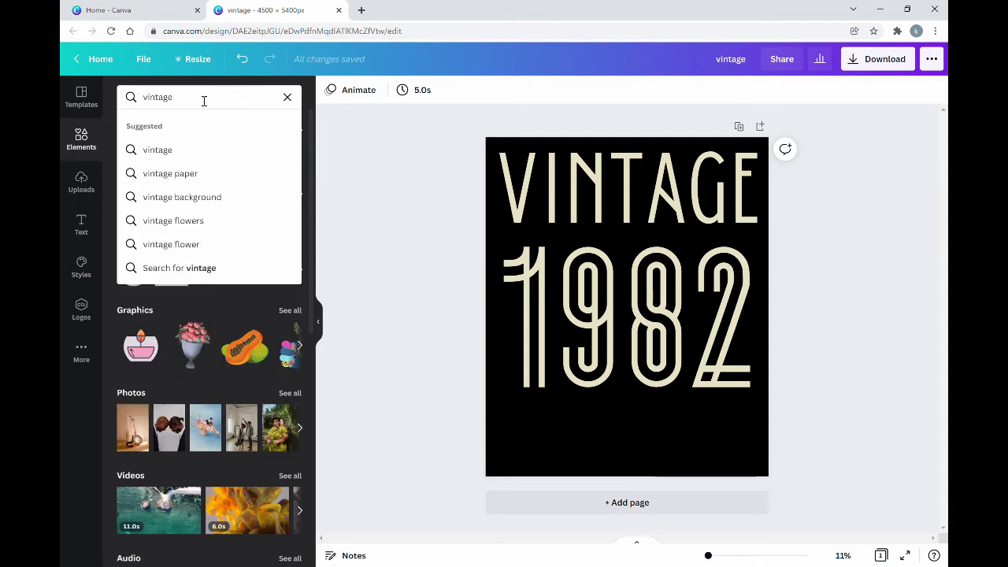
key("Return")
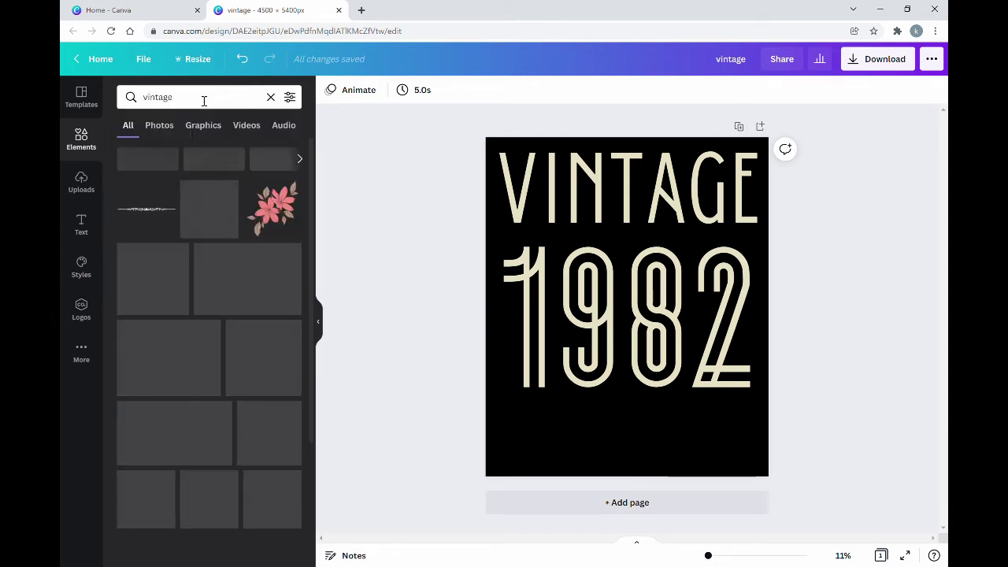
left_click(175, 128)
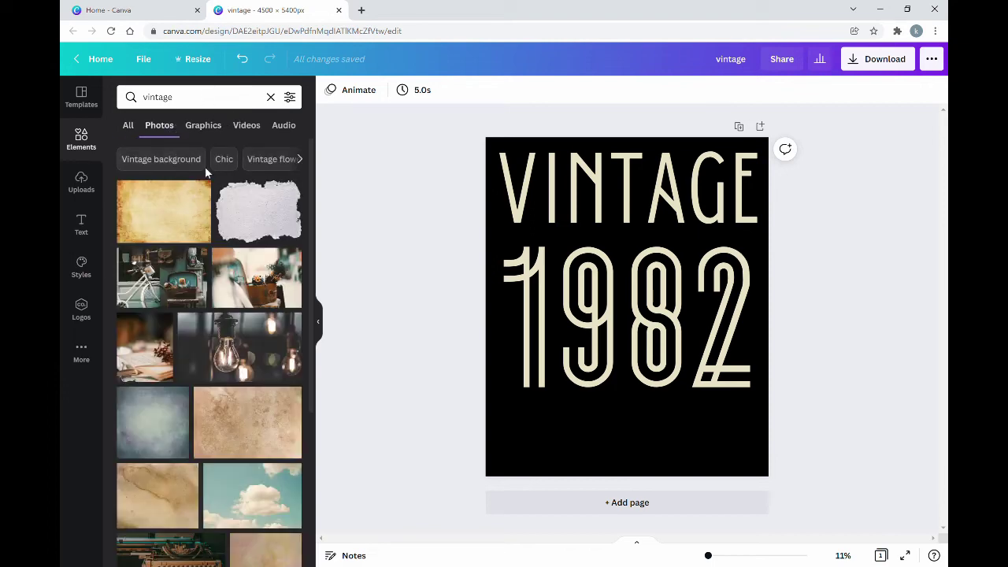
scroll(210, 245, "down", 3)
scroll(211, 244, "down", 4)
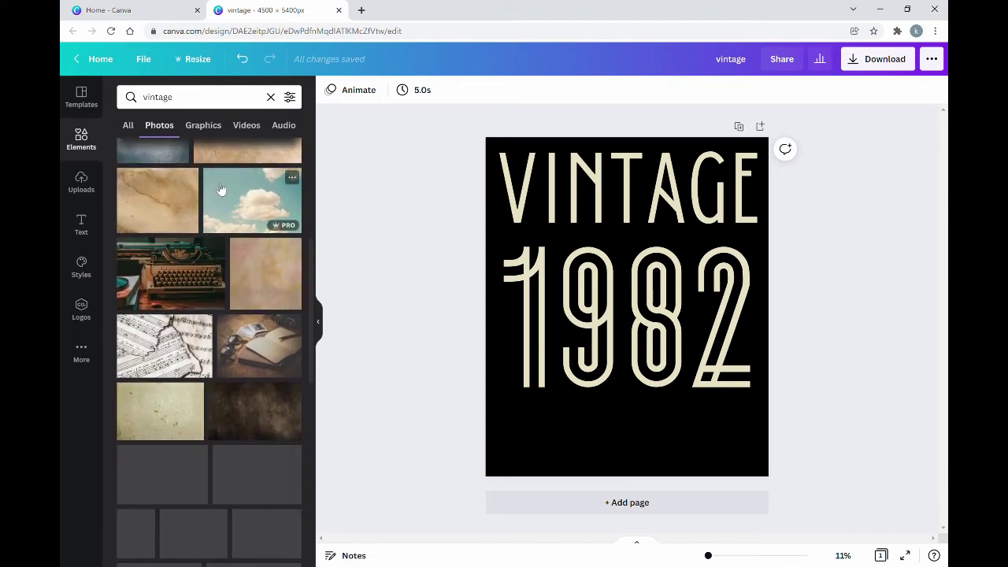
scroll(226, 185, "down", 1)
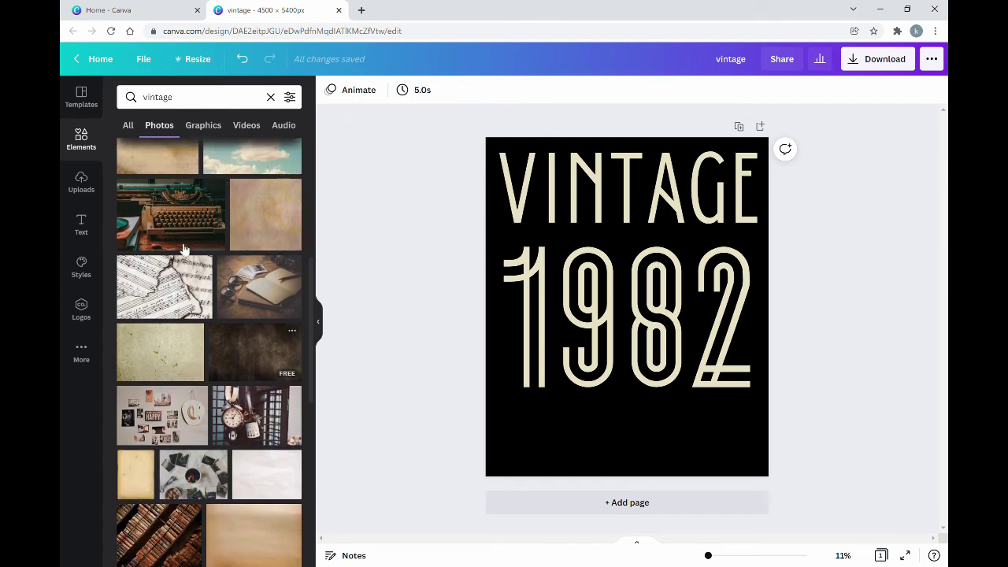
- Add the typewriter photo, colour 1982 with its warm brown swatch, then drag the photo off
left_click(172, 221)
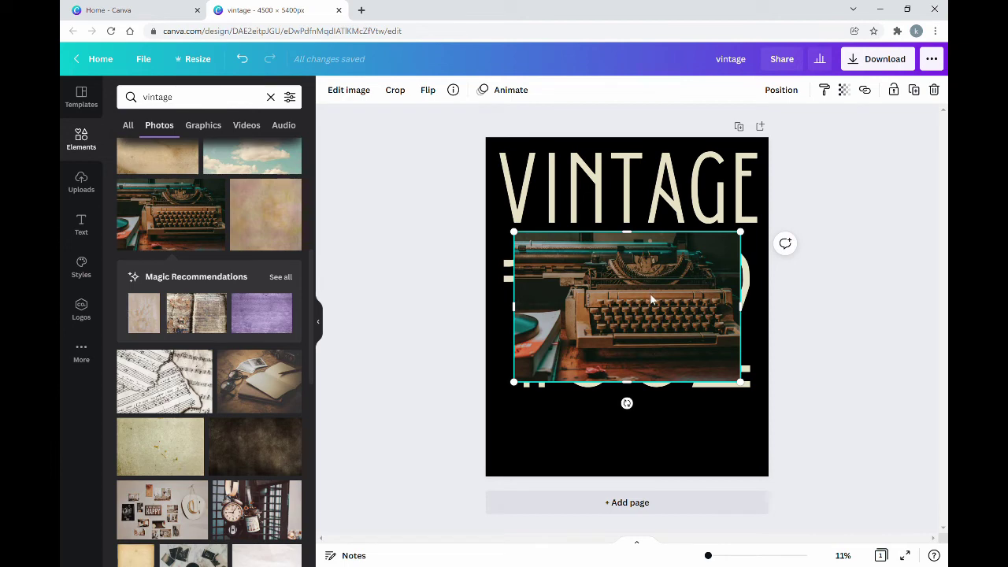
left_click_drag(651, 299, 803, 386)
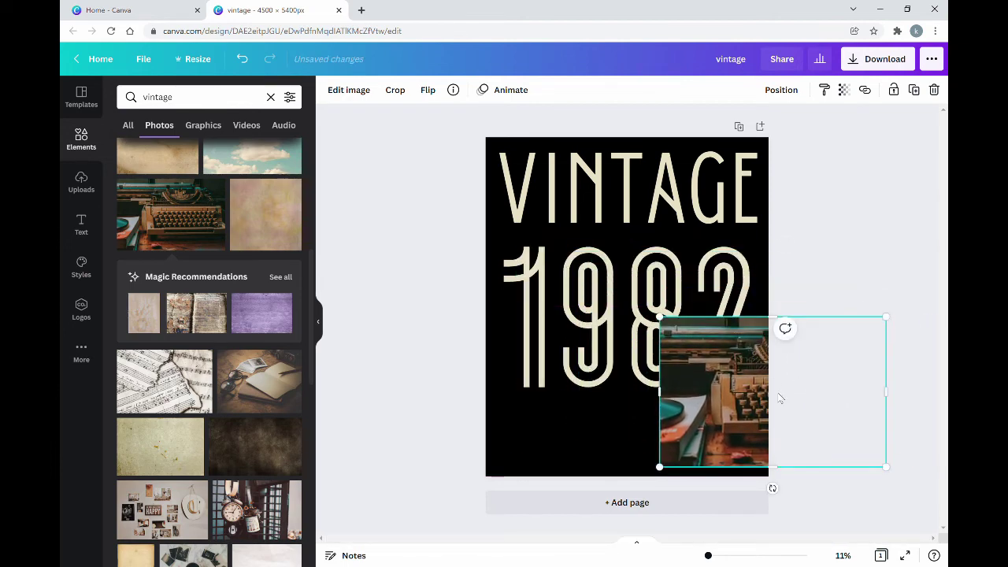
left_click(566, 360)
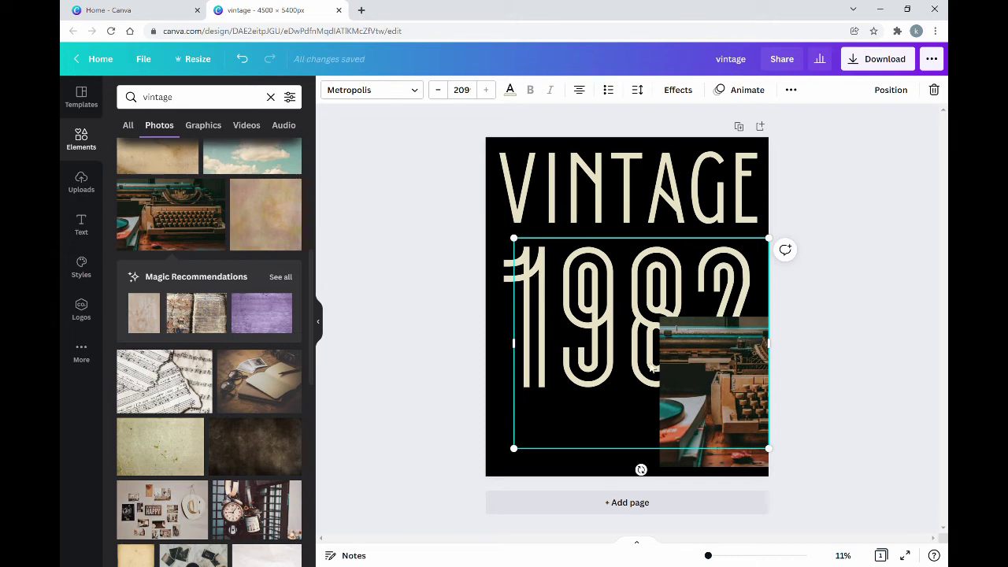
left_click(510, 92)
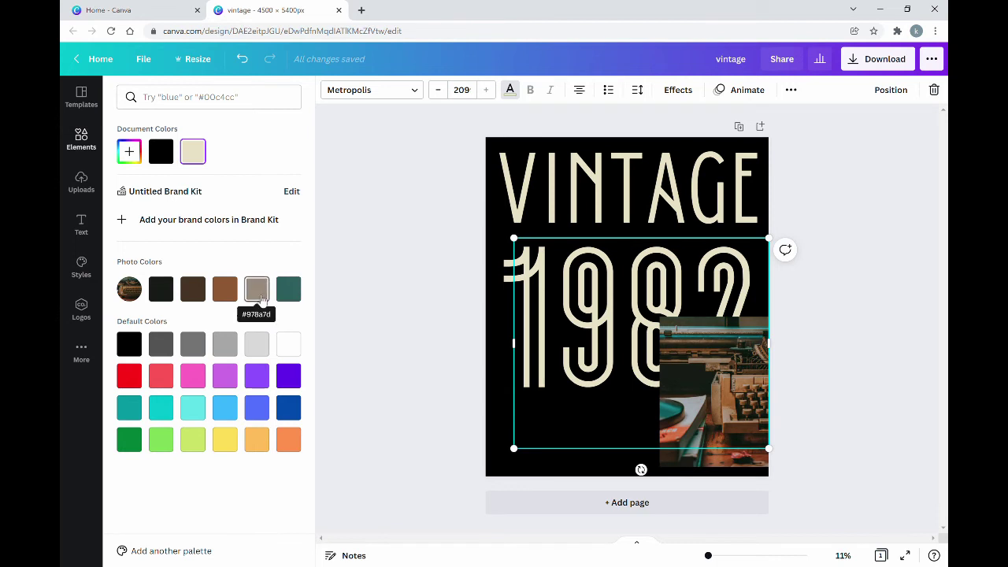
left_click(288, 289)
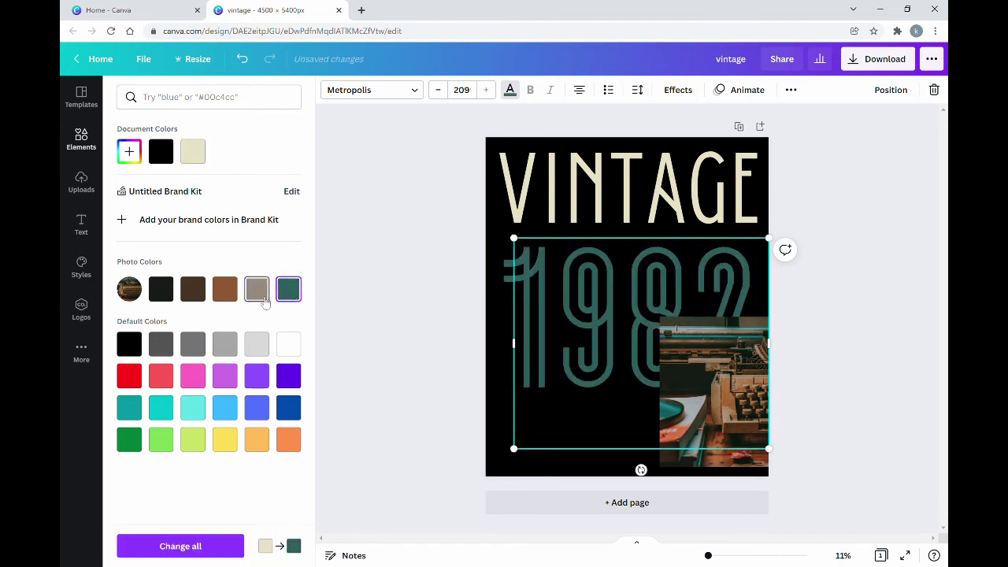
left_click(263, 298)
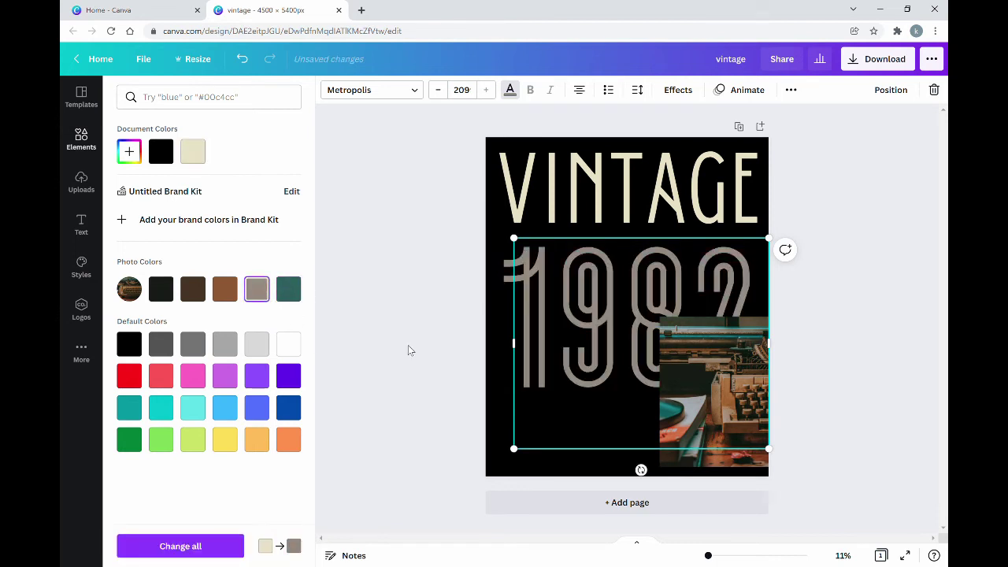
left_click(226, 292)
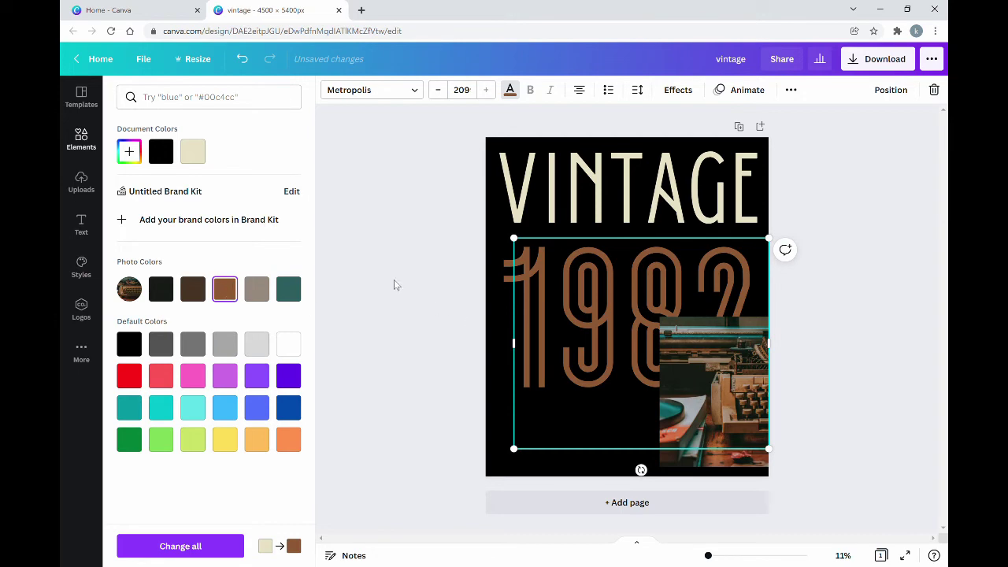
key("Escape")
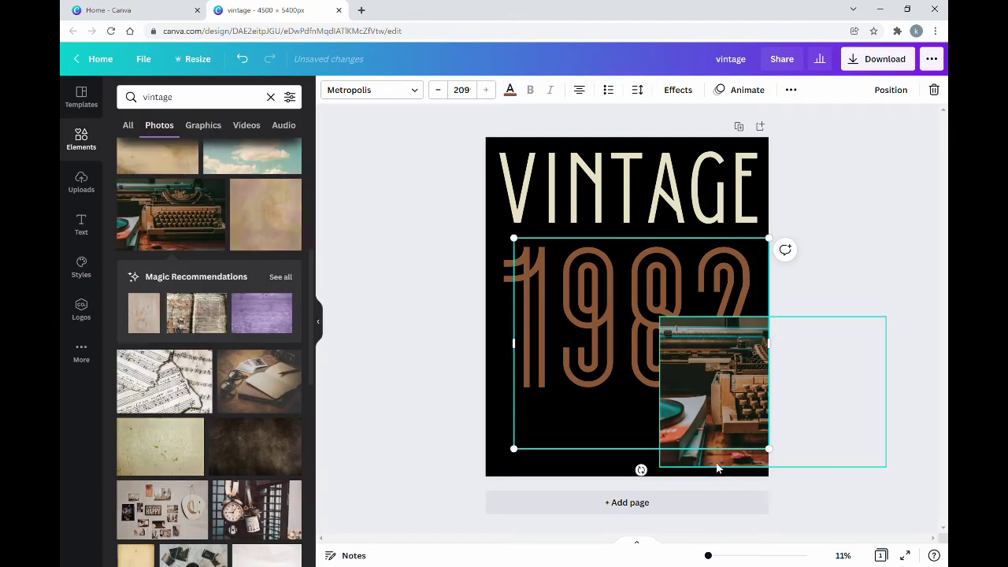
left_click_drag(717, 468, 930, 330)
- Add the pink carnation photo to the page's bottom-right corner
scroll(256, 270, "down", 3)
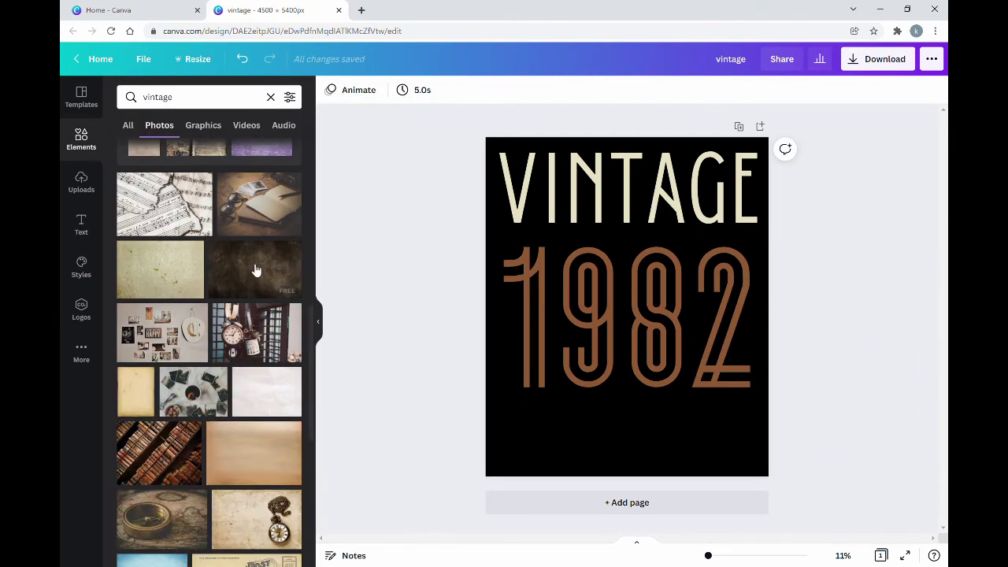
scroll(255, 296, "down", 5)
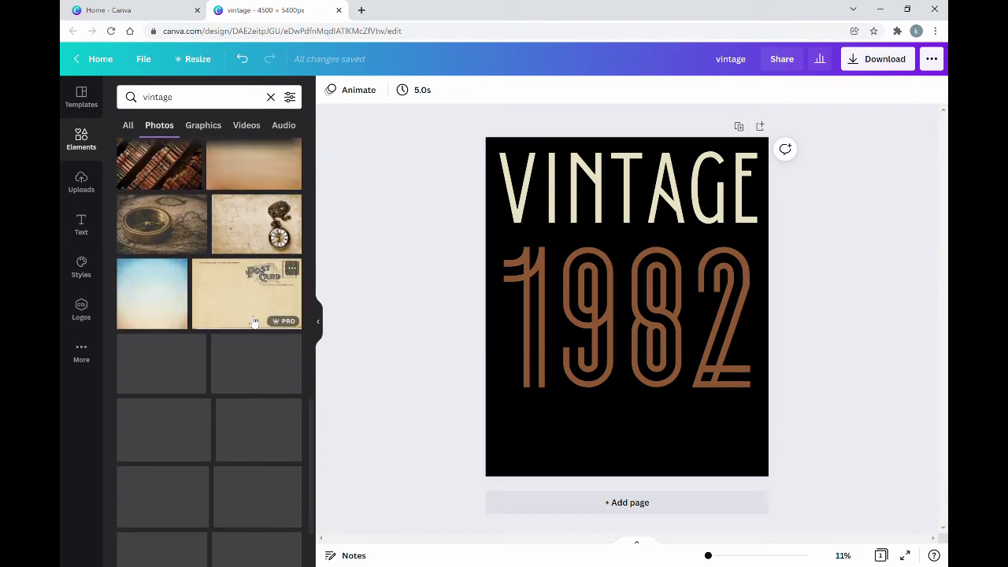
scroll(264, 284, "down", 4)
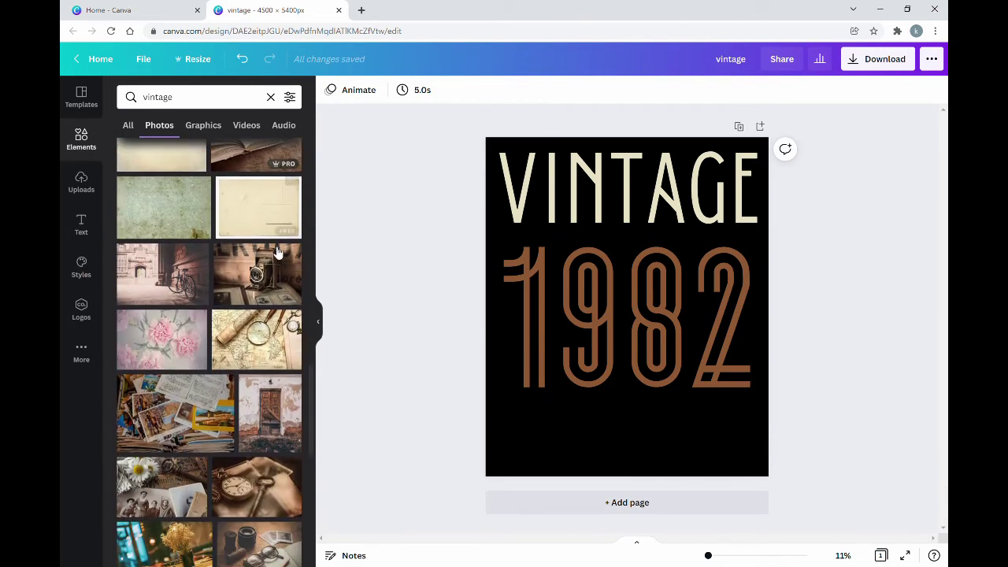
scroll(237, 260, "down", 3)
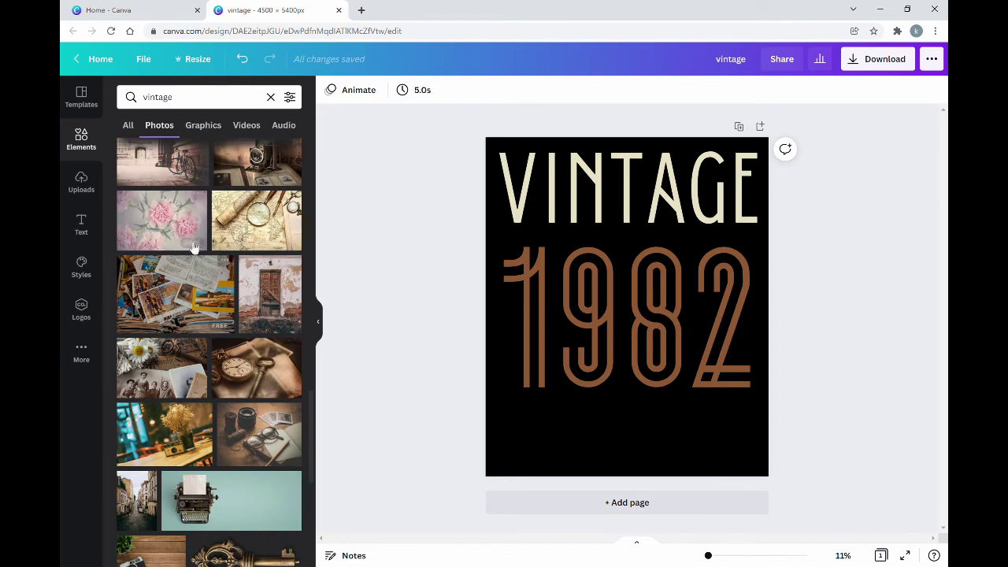
left_click(193, 247)
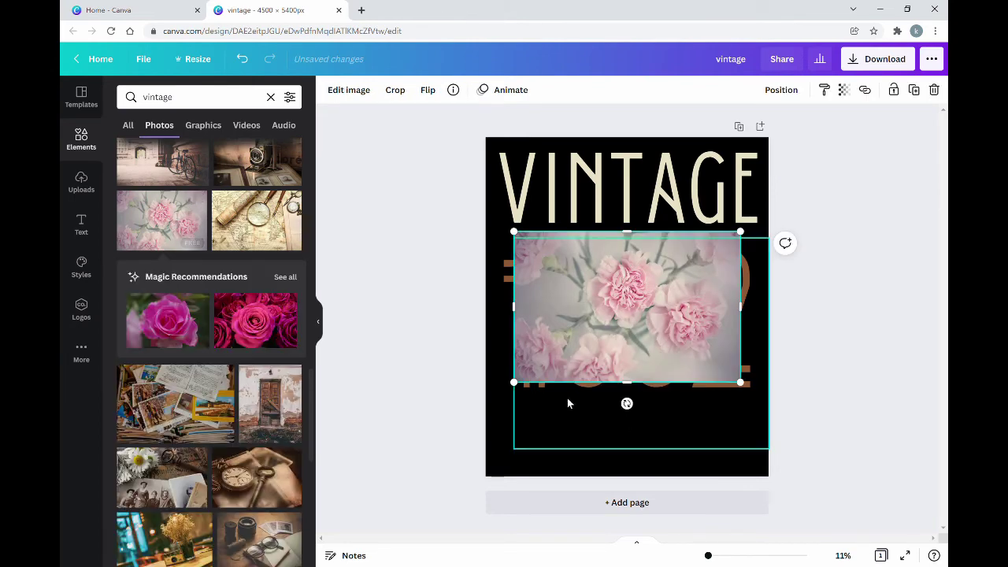
left_click_drag(588, 323, 749, 403)
- Colour 1982 light pink from the carnation photo's palette, then move the photo off the page
left_click(560, 325)
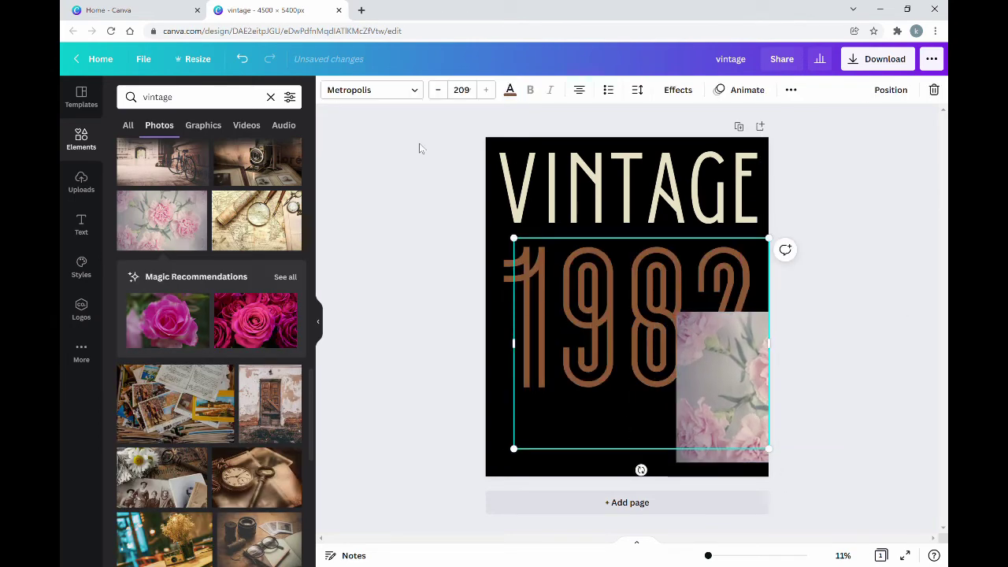
left_click(510, 89)
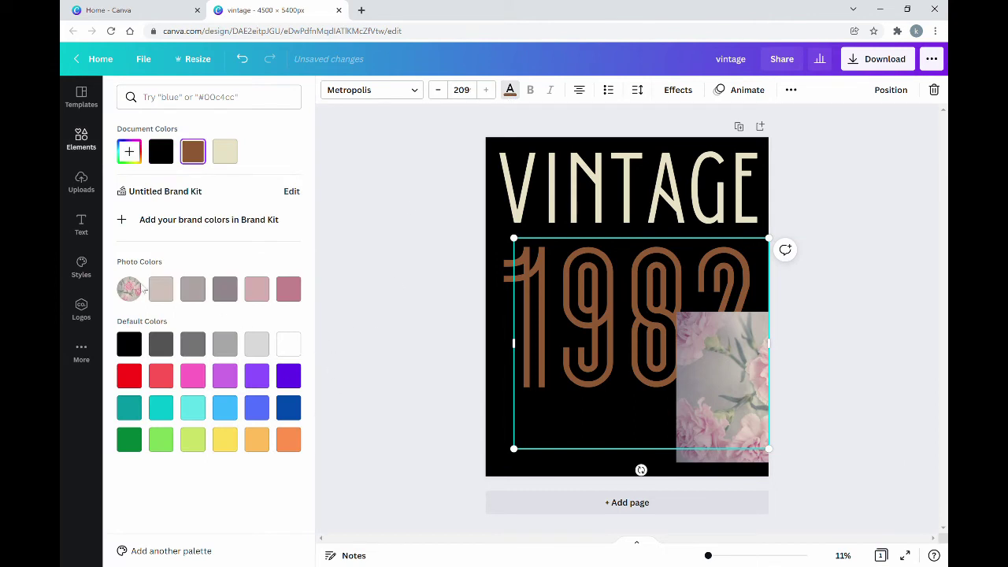
left_click(259, 291)
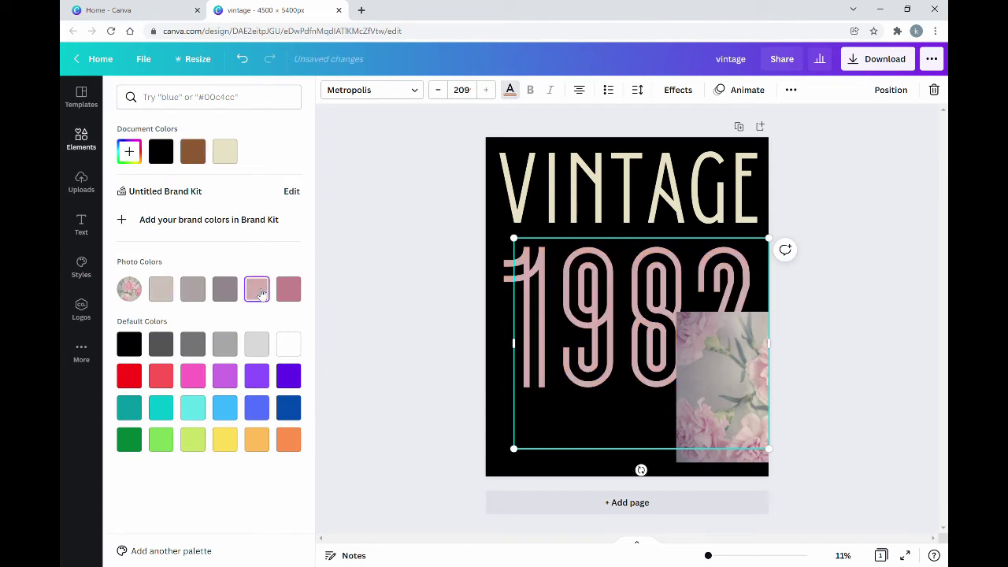
left_click(685, 410)
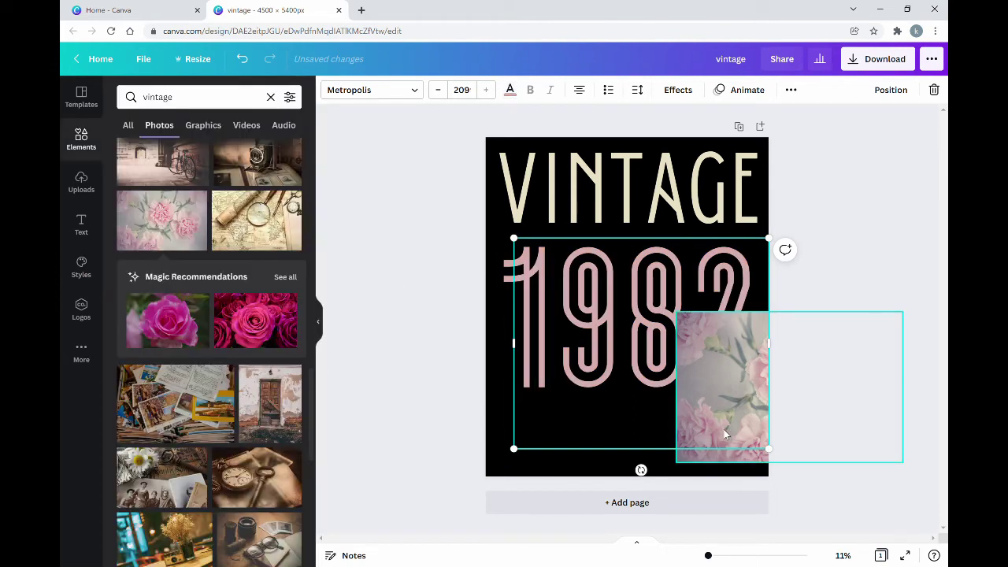
left_click_drag(724, 429, 935, 347)
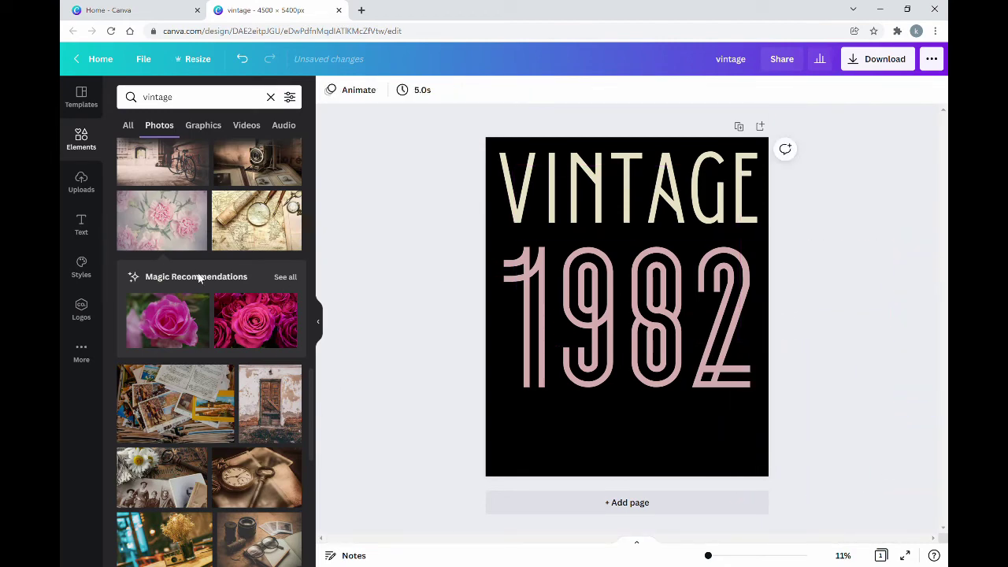
scroll(199, 278, "down", 10)
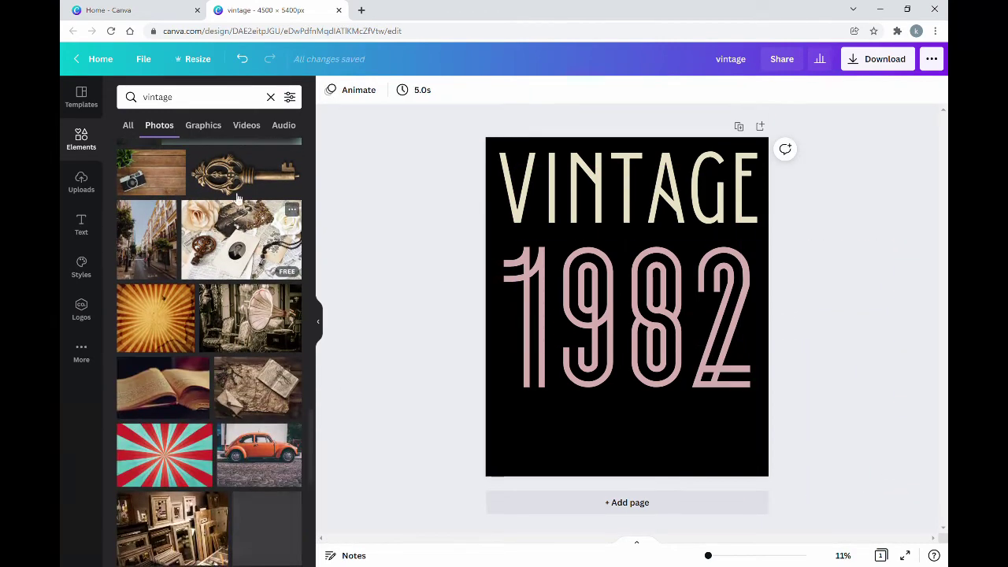
scroll(203, 252, "down", 3)
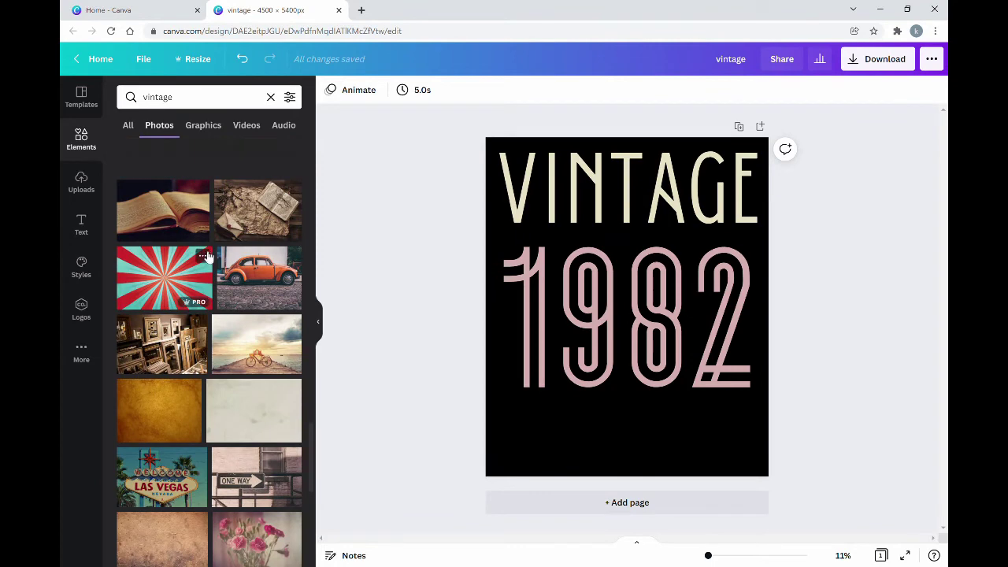
- Colour only the digit 1 of 1982 a muted dusky rose, #9F6969
left_click(603, 315)
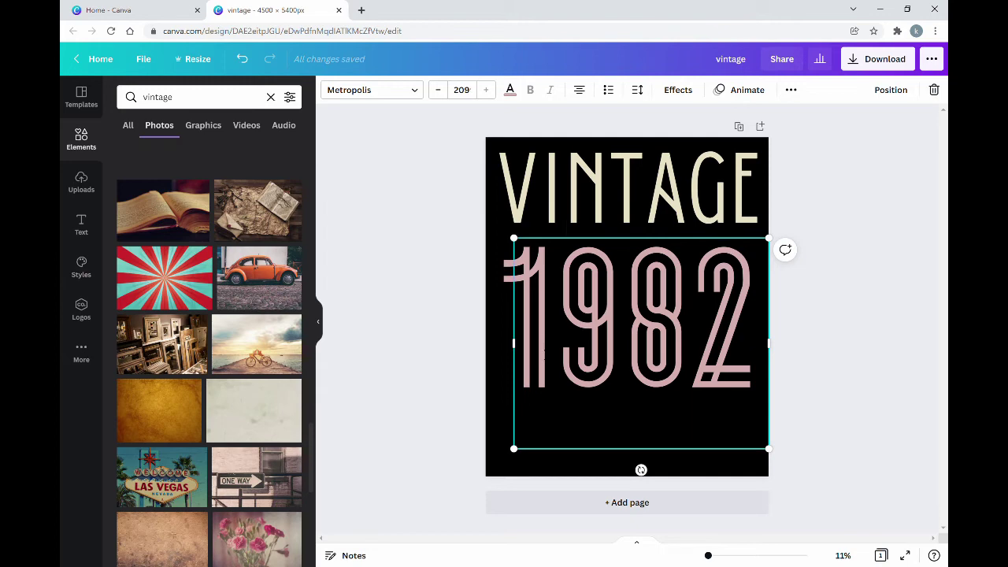
left_click(552, 363)
key("shift+Left")
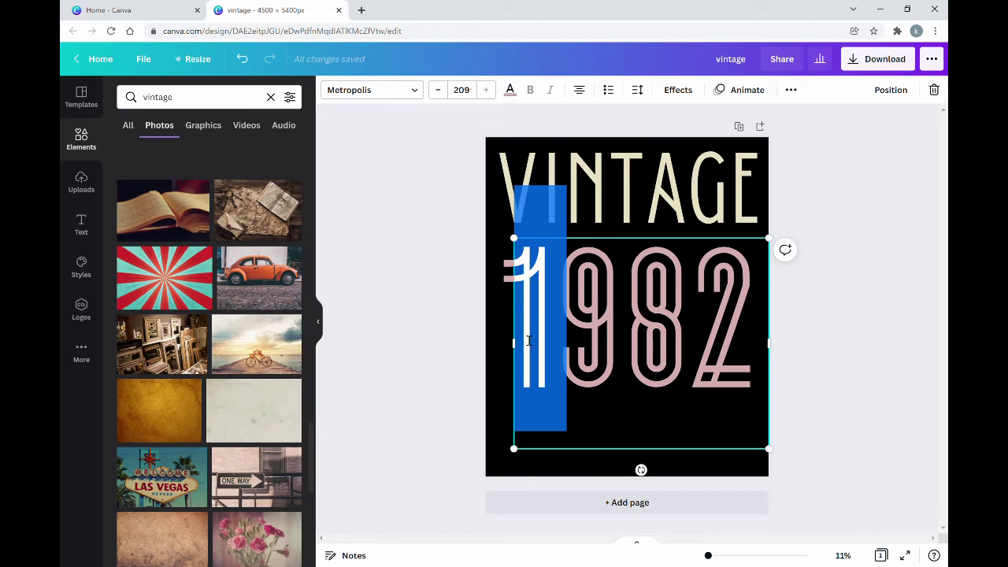
left_click(510, 90)
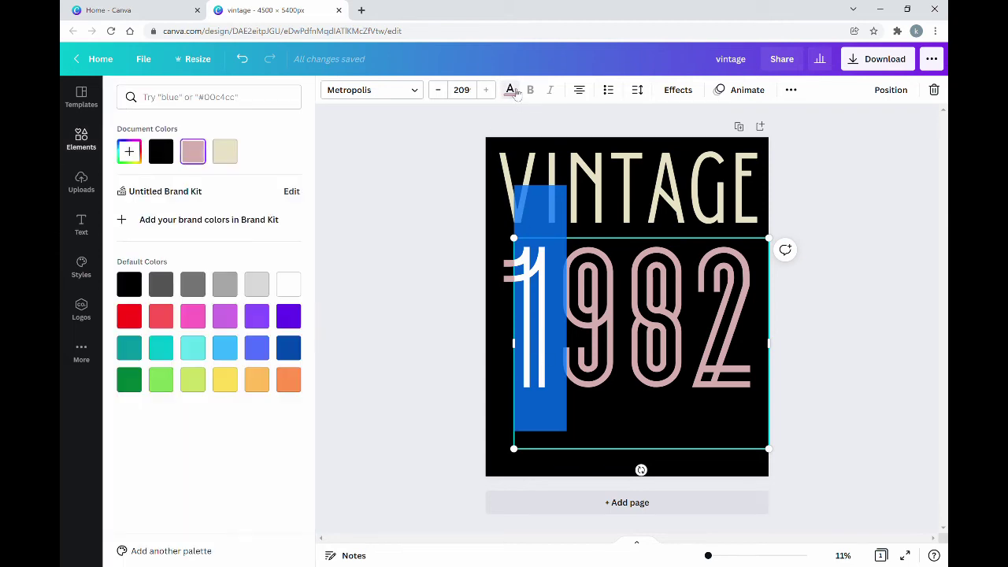
left_click(130, 317)
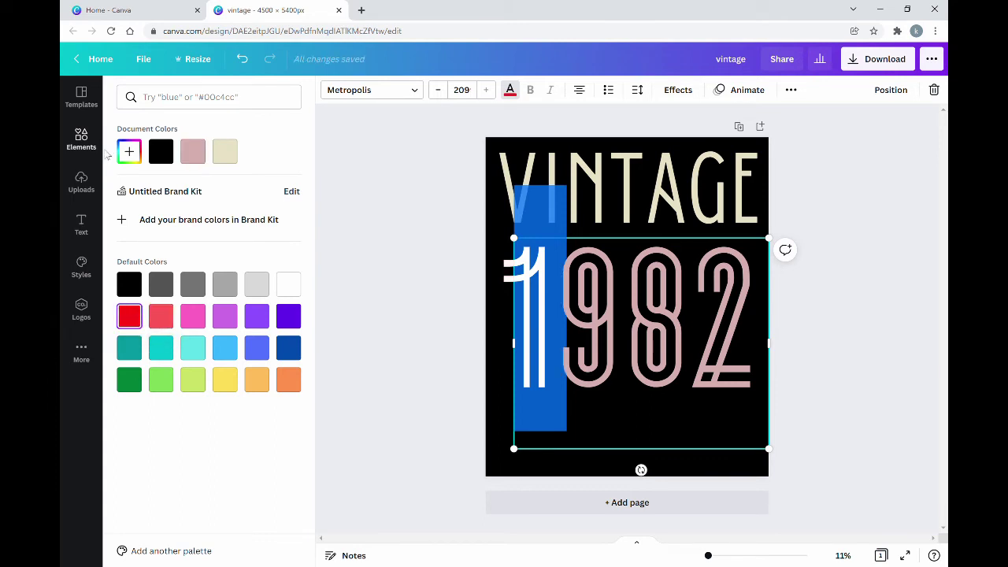
left_click(133, 153)
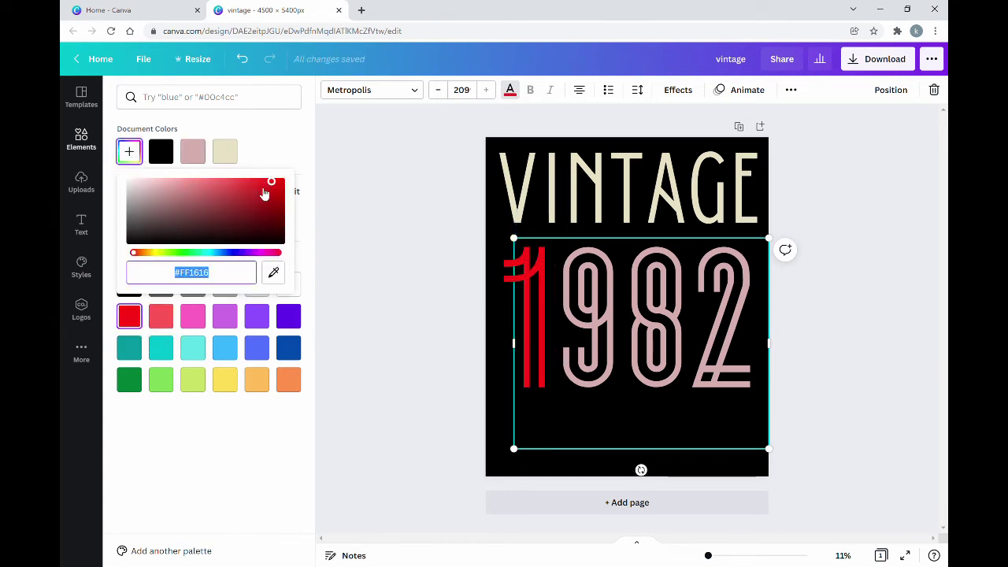
left_click_drag(275, 183, 267, 223)
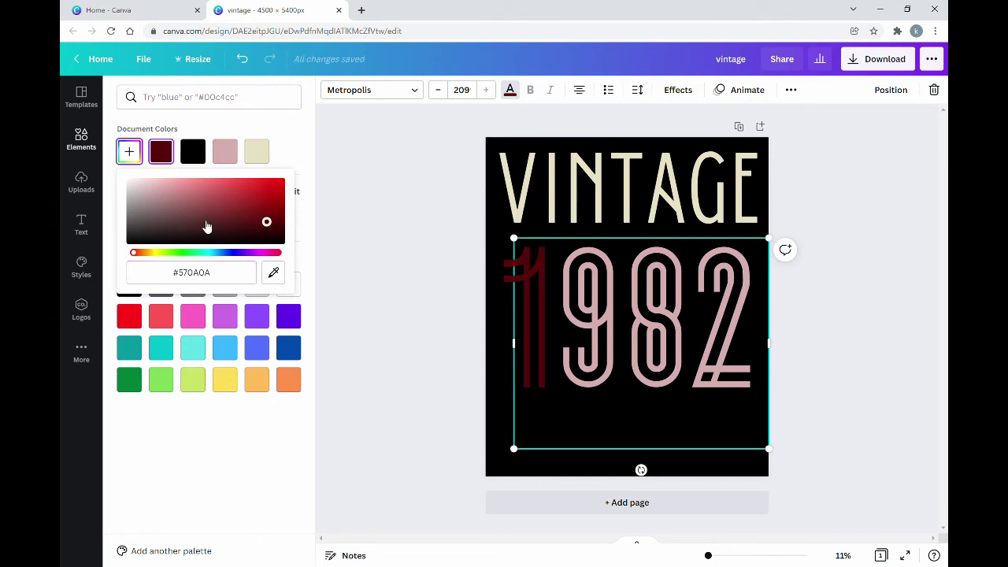
left_click_drag(206, 227, 184, 208)
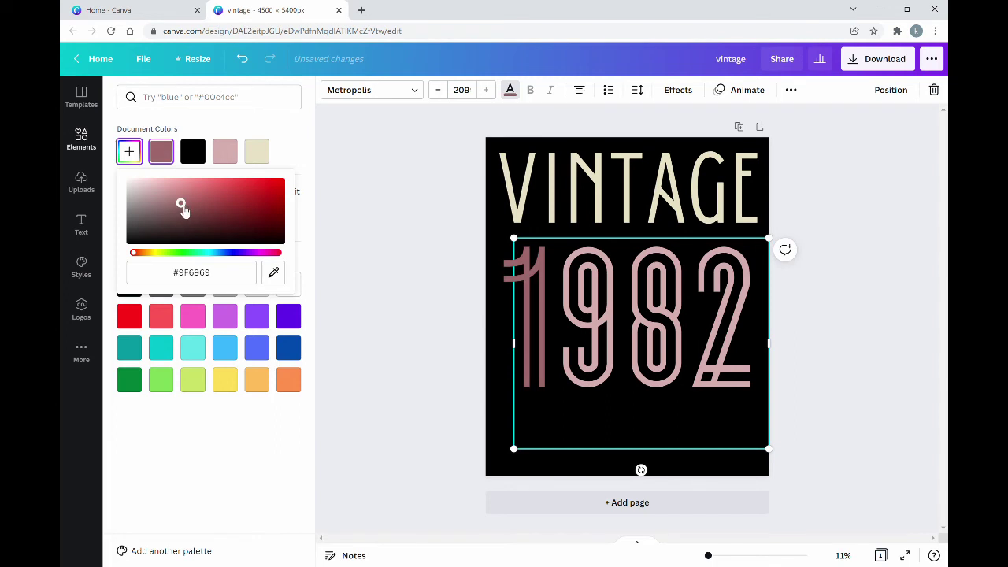
key("Right")
key("shift+Right")
- Give the digit 9 a custom muted tan colour, #B49361
left_click(510, 91)
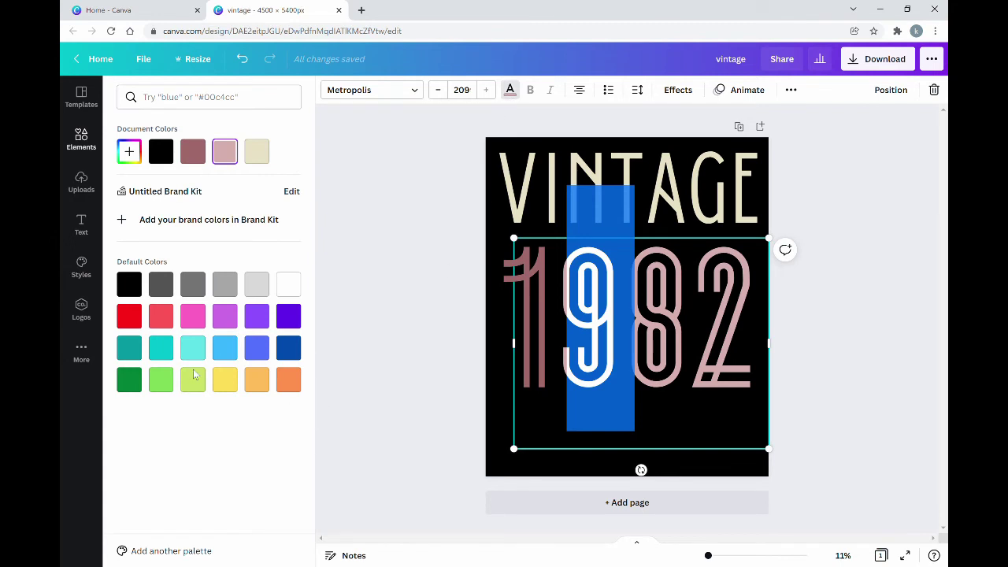
left_click(260, 385)
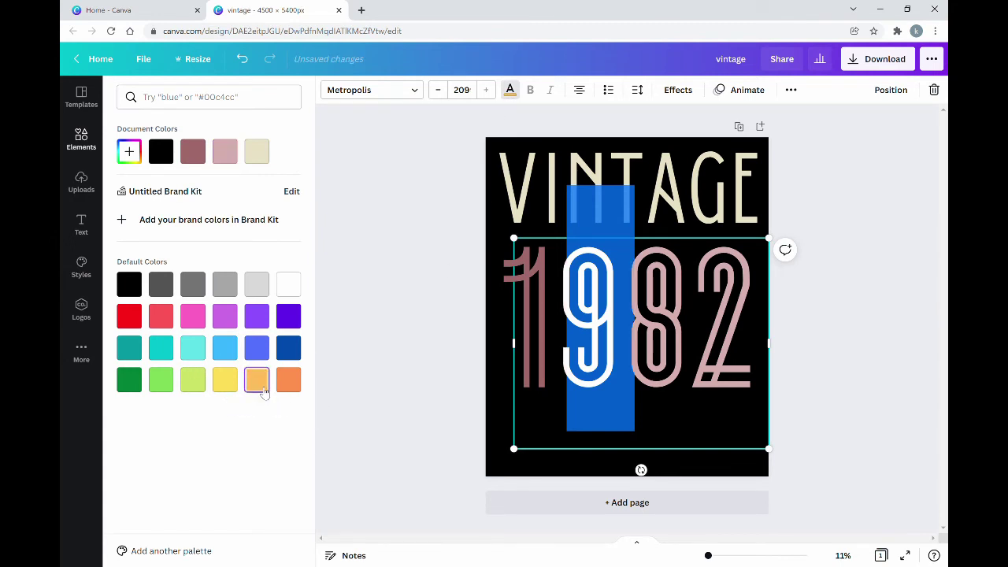
left_click(125, 144)
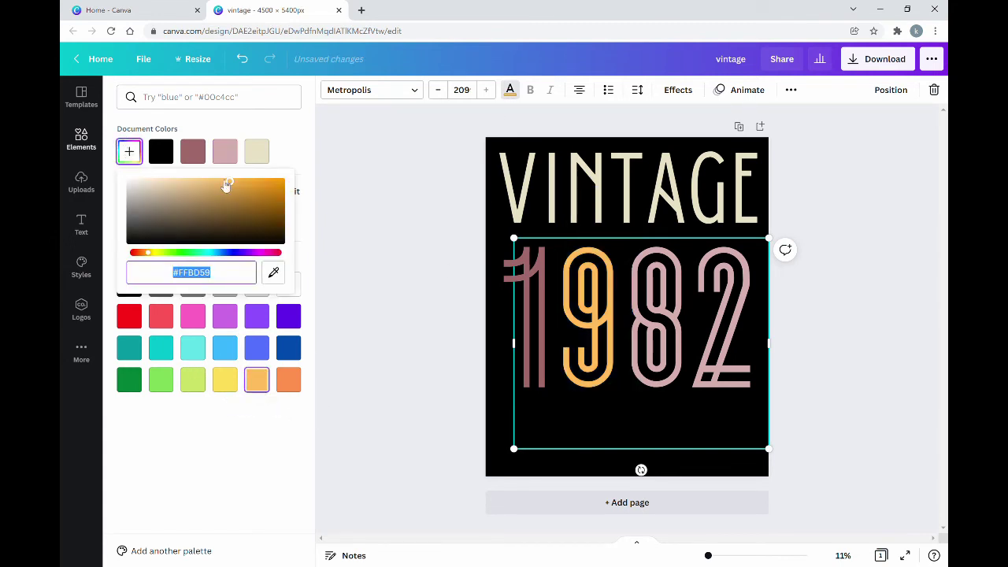
left_click(173, 201)
left_click_drag(178, 194, 193, 195)
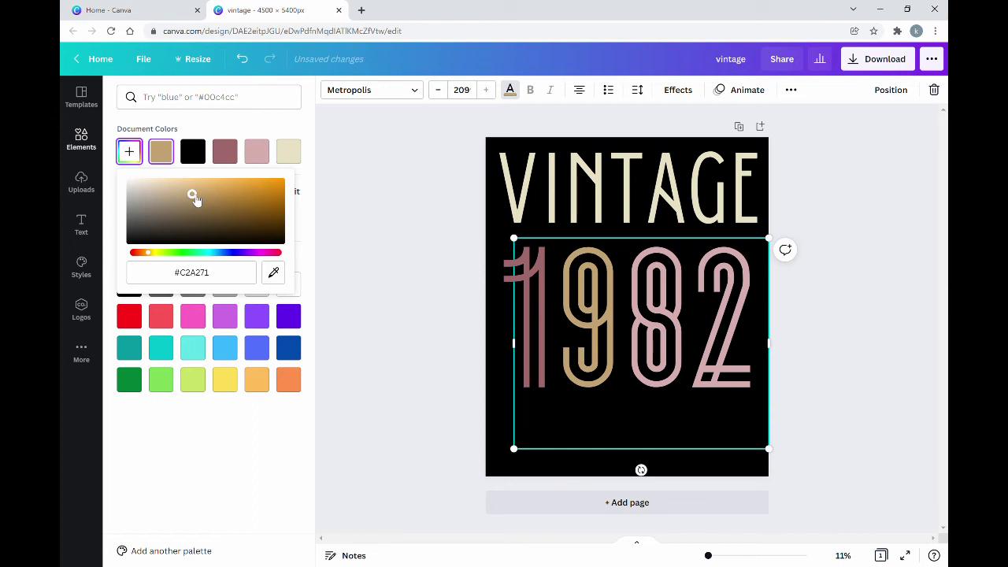
left_click(194, 199)
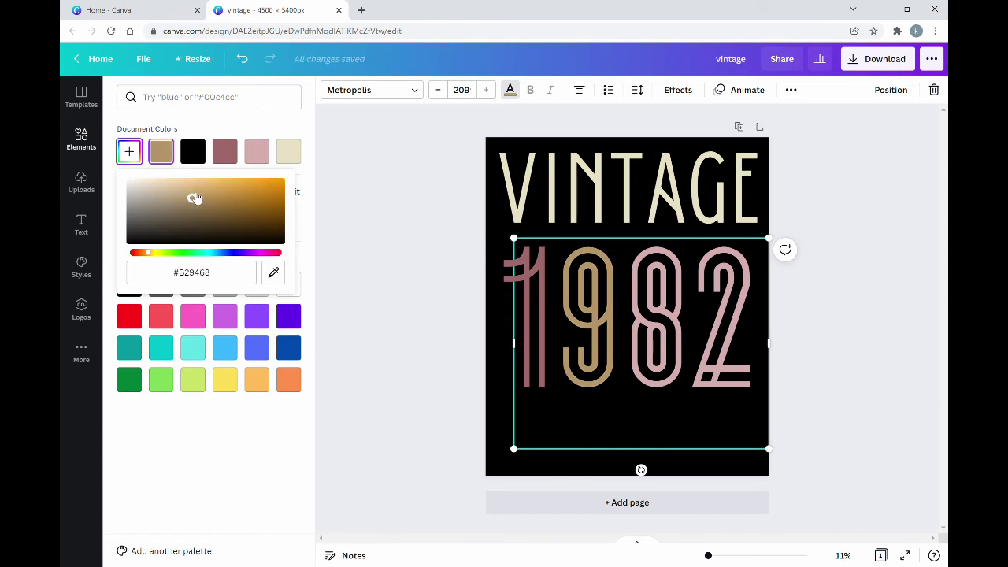
left_click(195, 194)
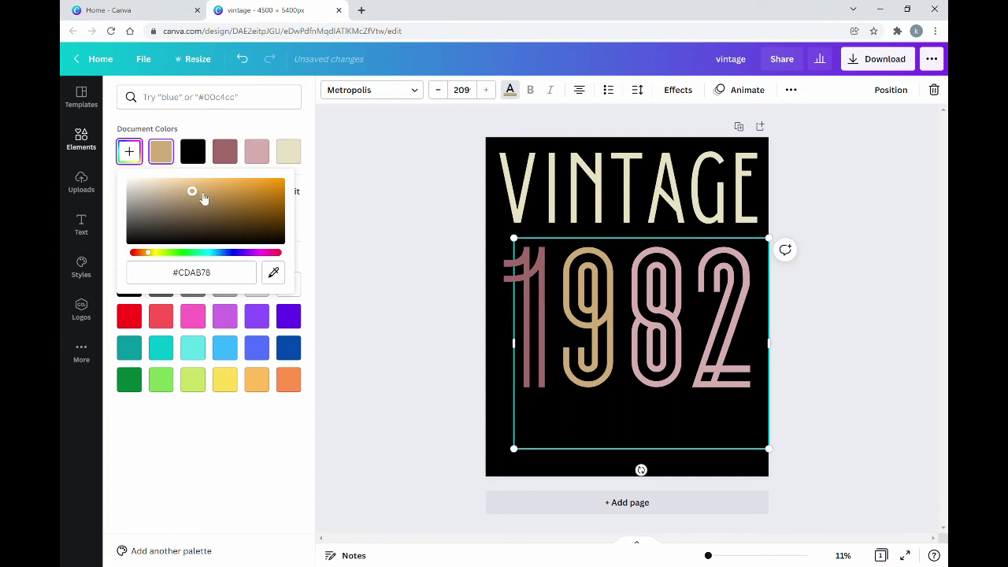
left_click(202, 196)
left_click(199, 198)
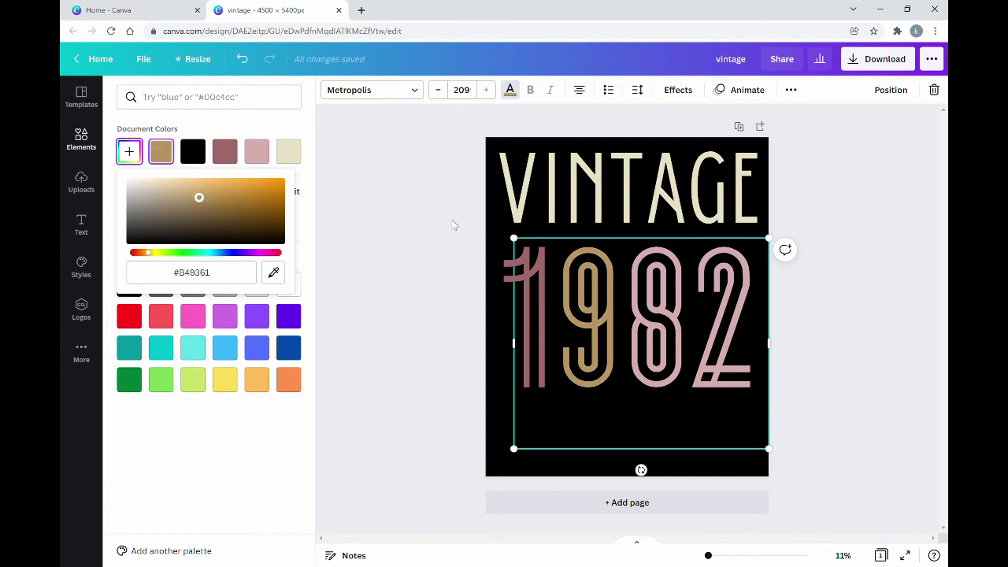
key("Escape")
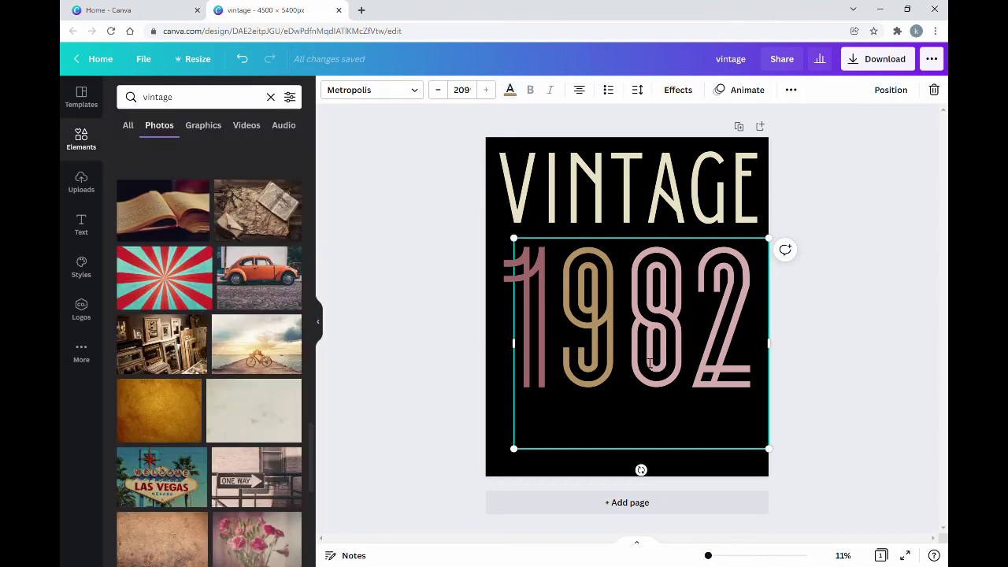
double_click(650, 363)
- Select the digit 8 and give it a custom pale sage green, #688D78
left_click(489, 370)
left_click(629, 367)
left_click_drag(636, 331, 700, 331)
left_click(510, 90)
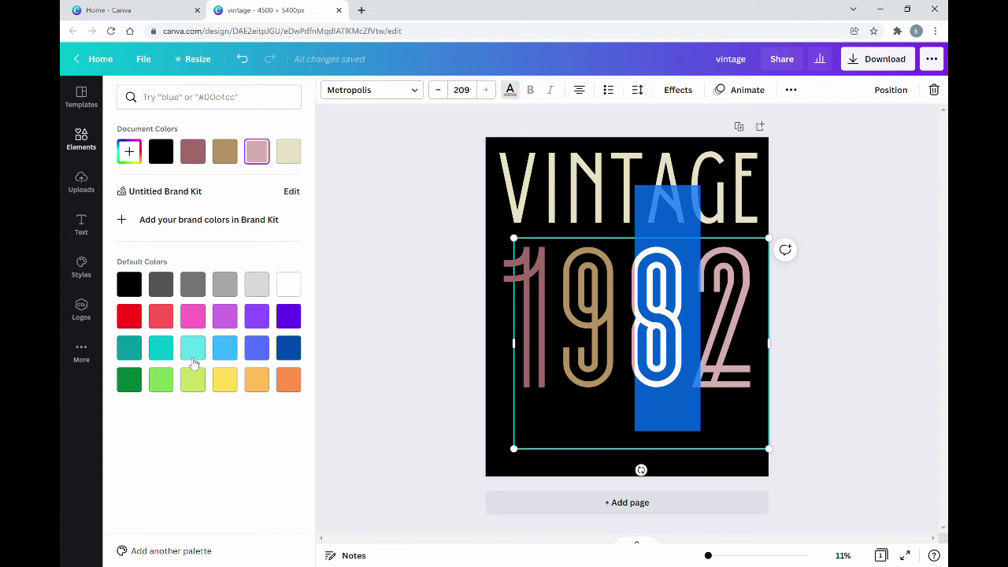
left_click(130, 382)
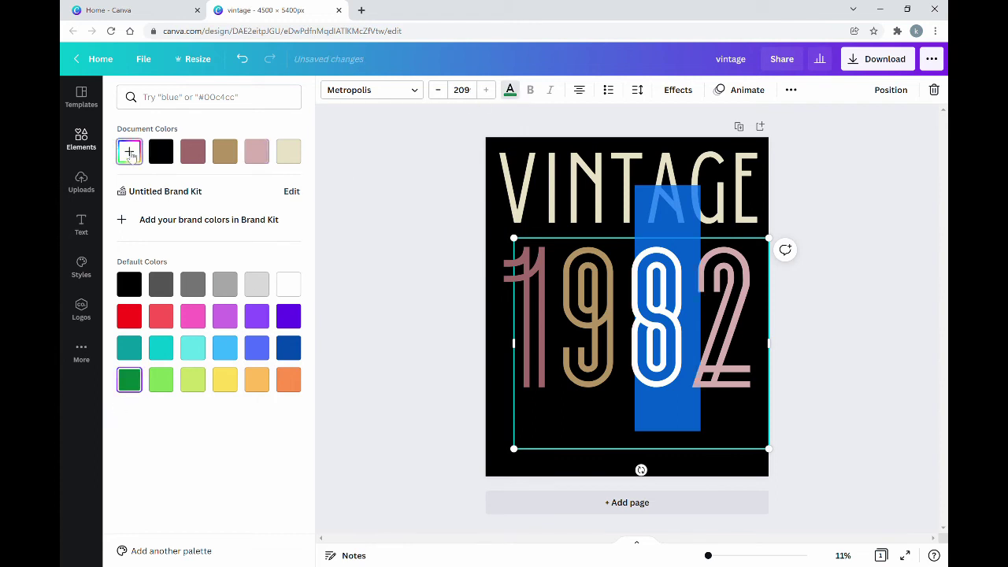
left_click(129, 151)
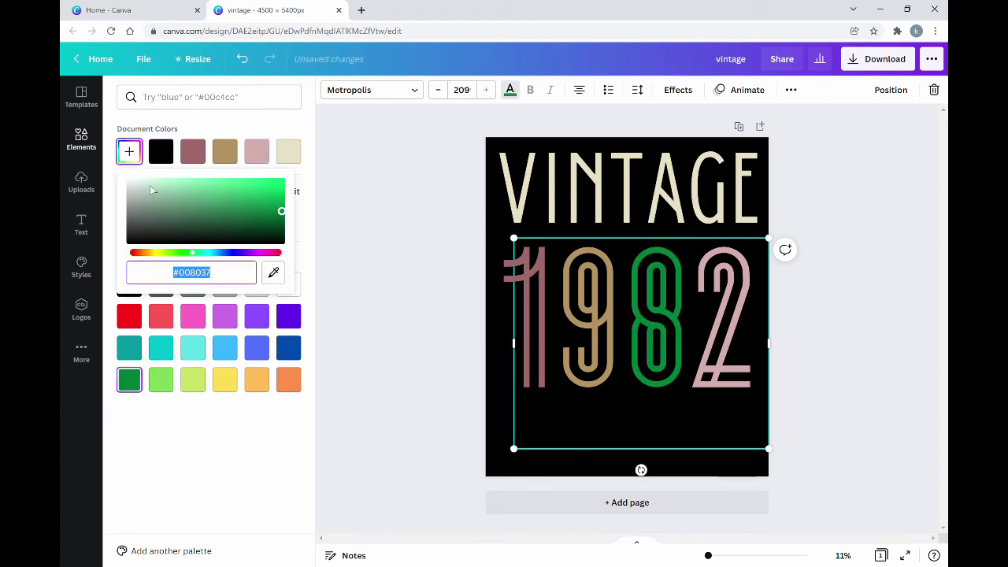
left_click(192, 212)
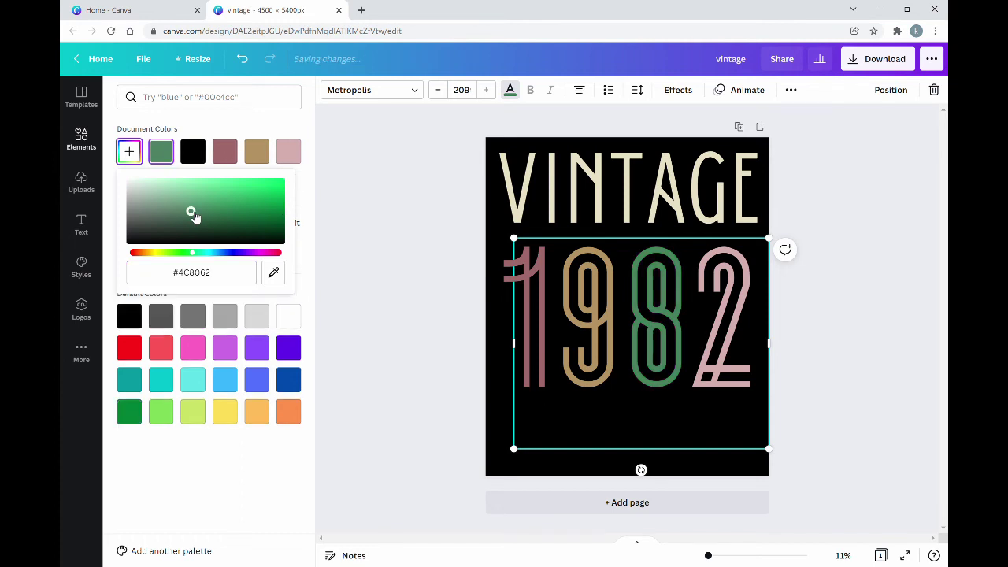
left_click(186, 212)
left_click_drag(182, 212, 178, 208)
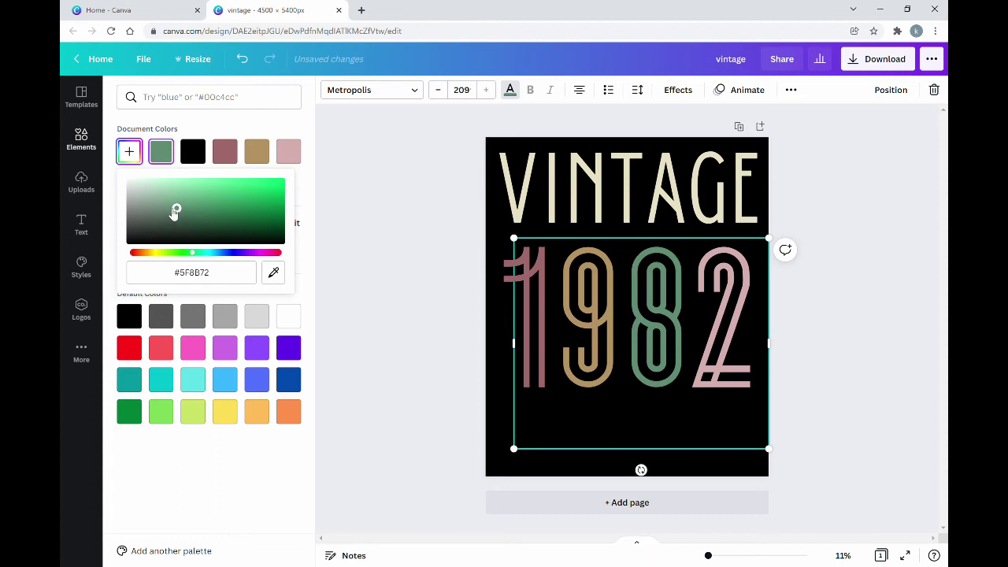
left_click_drag(174, 210, 168, 208)
- Select the final digit 2 and colour it a muted slate blue, #6F829B
left_click(410, 315)
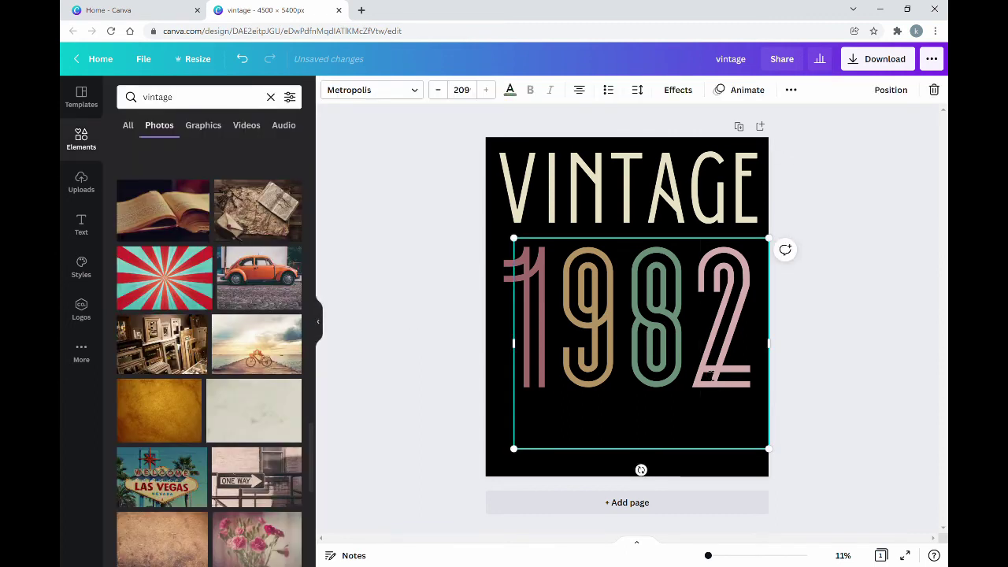
left_click_drag(731, 380, 750, 377)
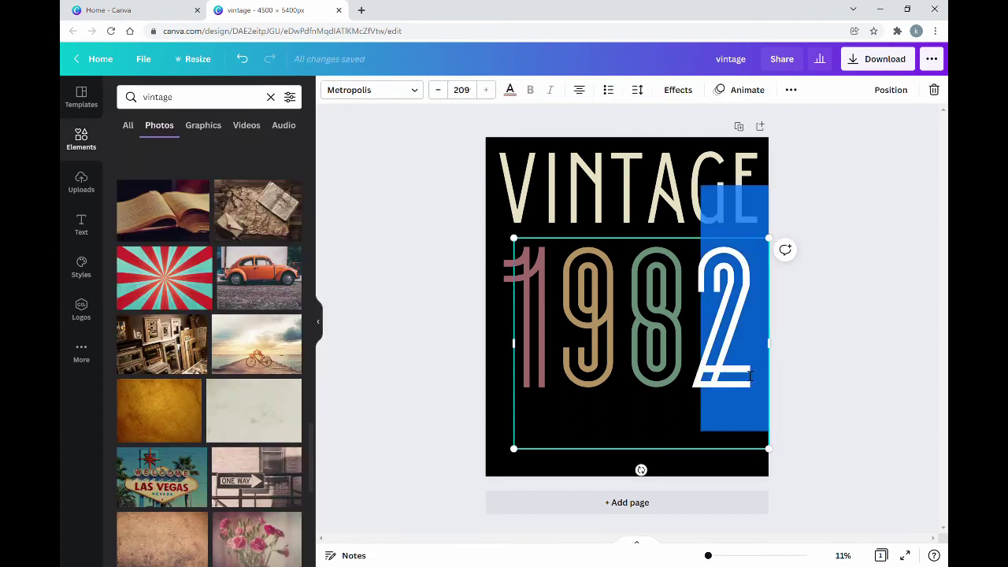
left_click(509, 90)
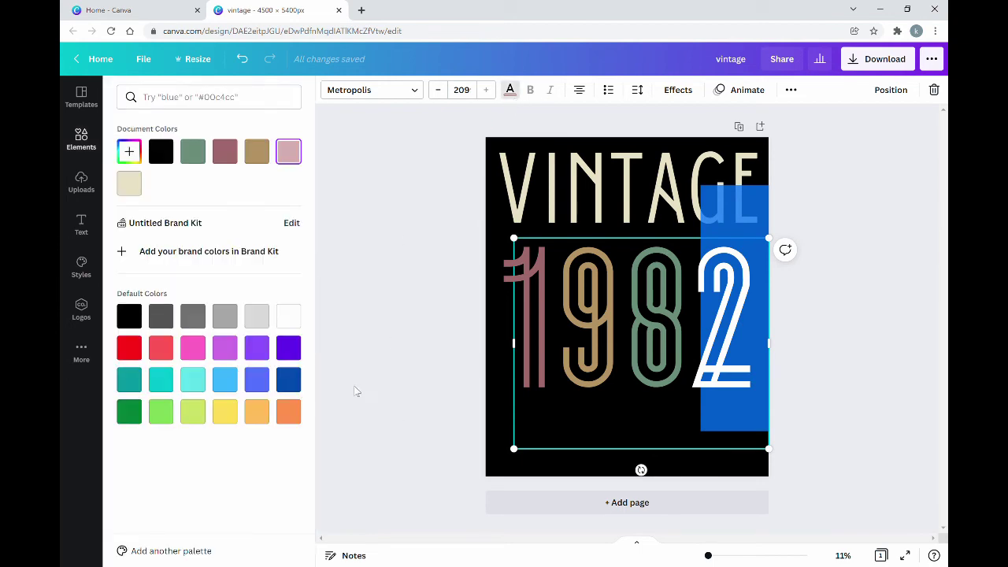
left_click(289, 386)
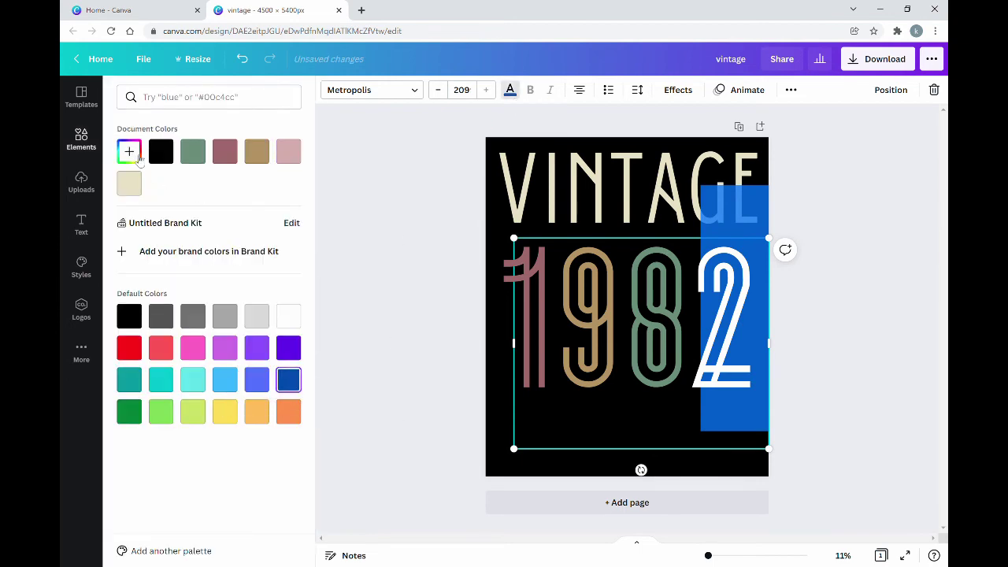
left_click(137, 157)
left_click(174, 207)
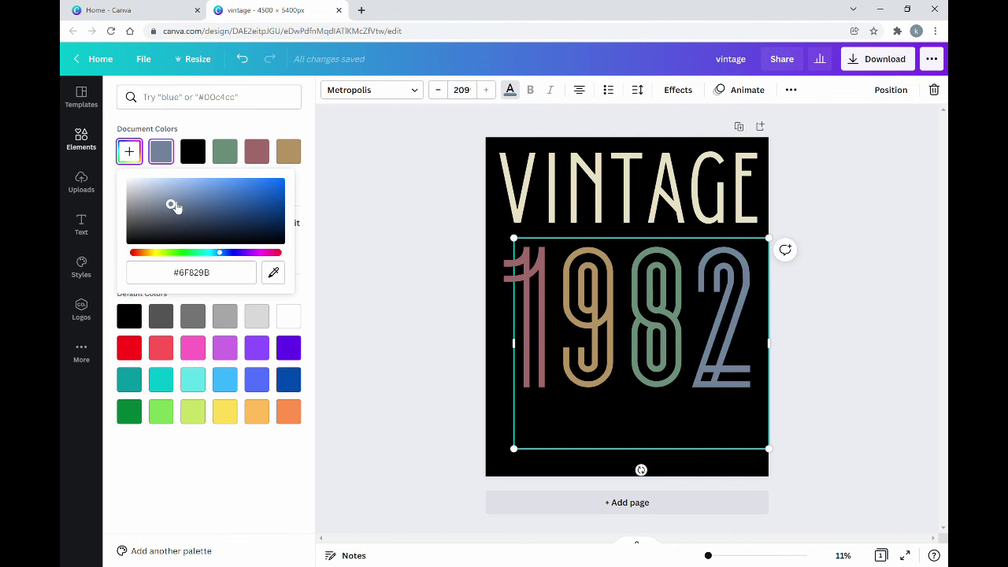
left_click(441, 333)
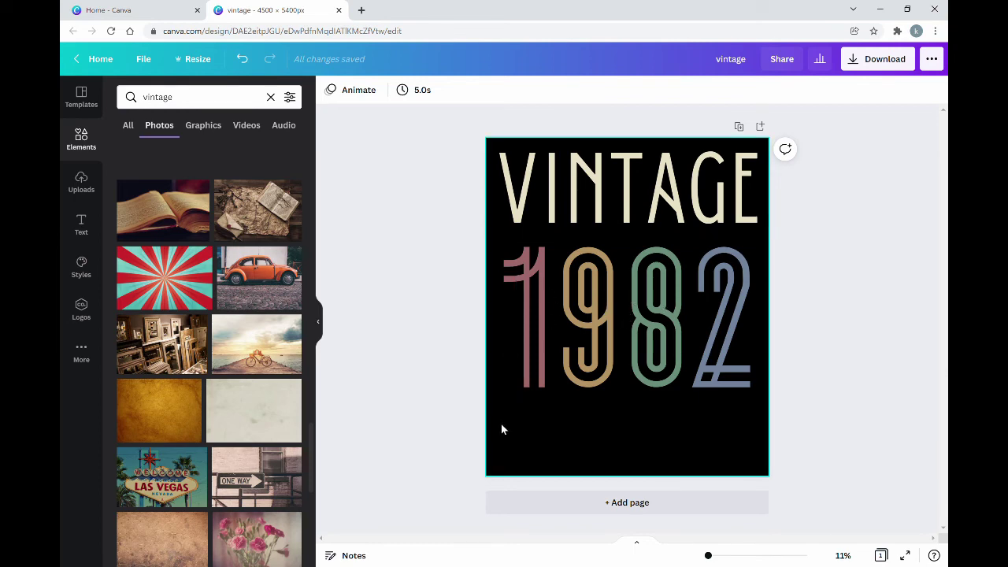
- Add a Shadow effect to 1982 using the cream document colour
left_click(685, 290)
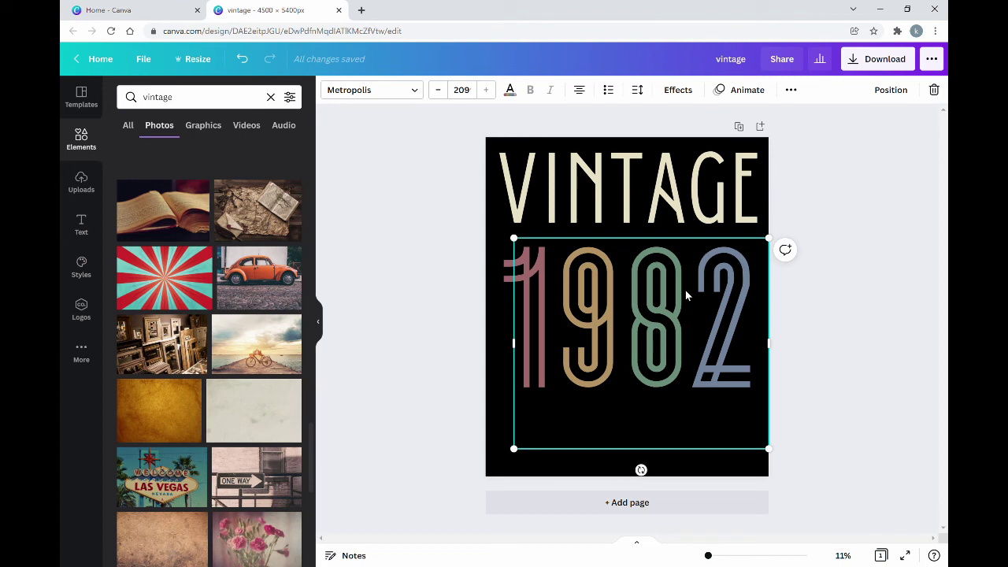
left_click(674, 92)
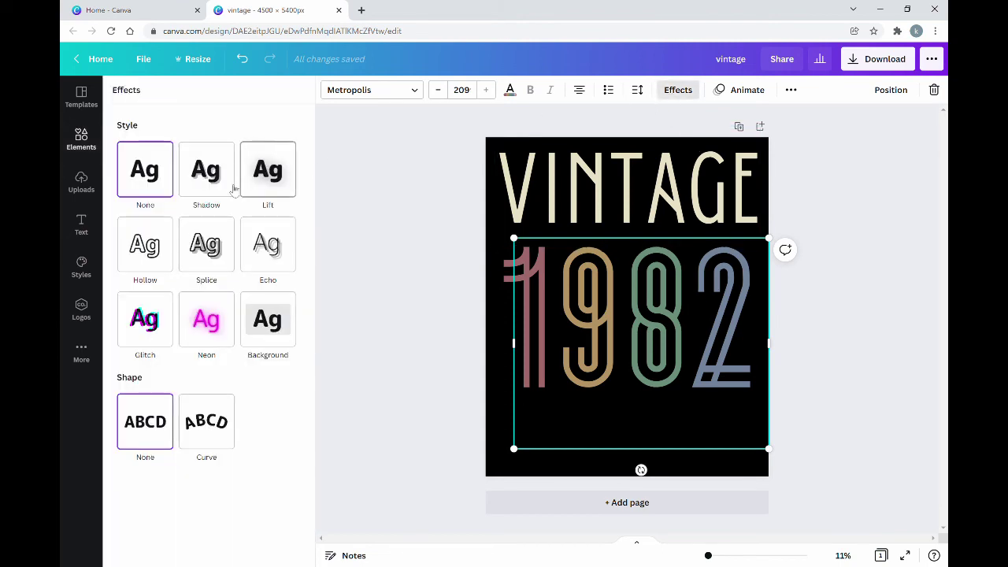
left_click(209, 186)
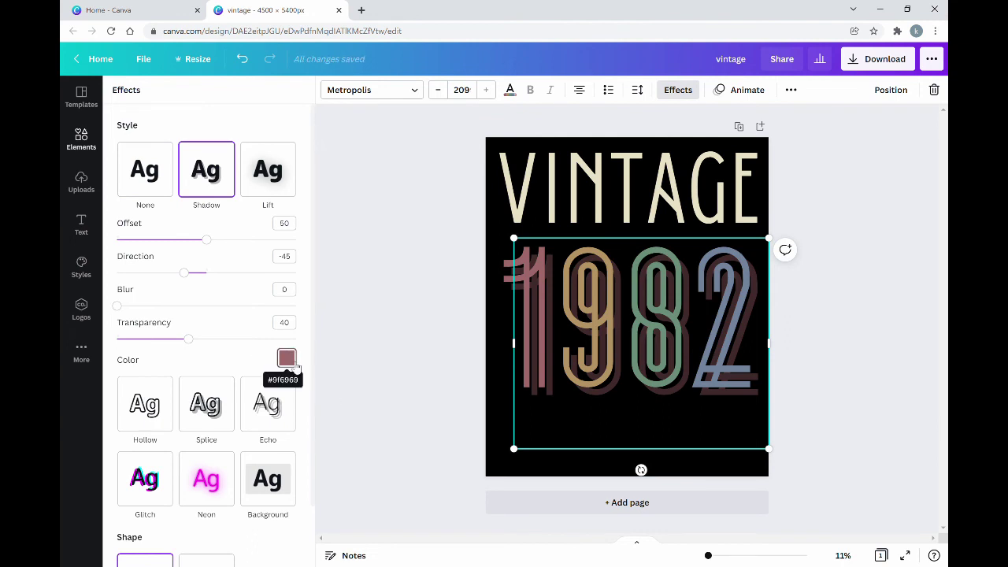
left_click(288, 360)
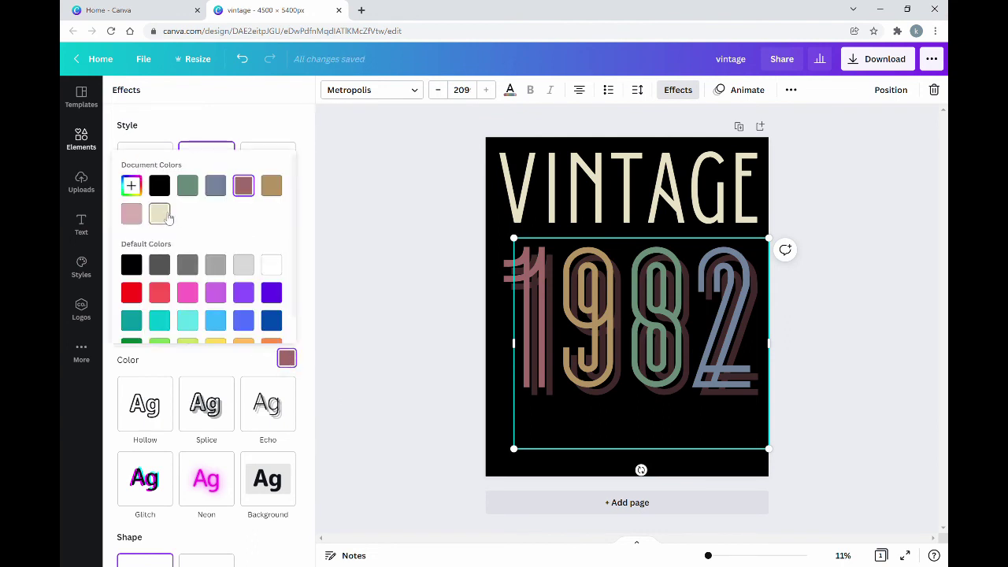
left_click(160, 214)
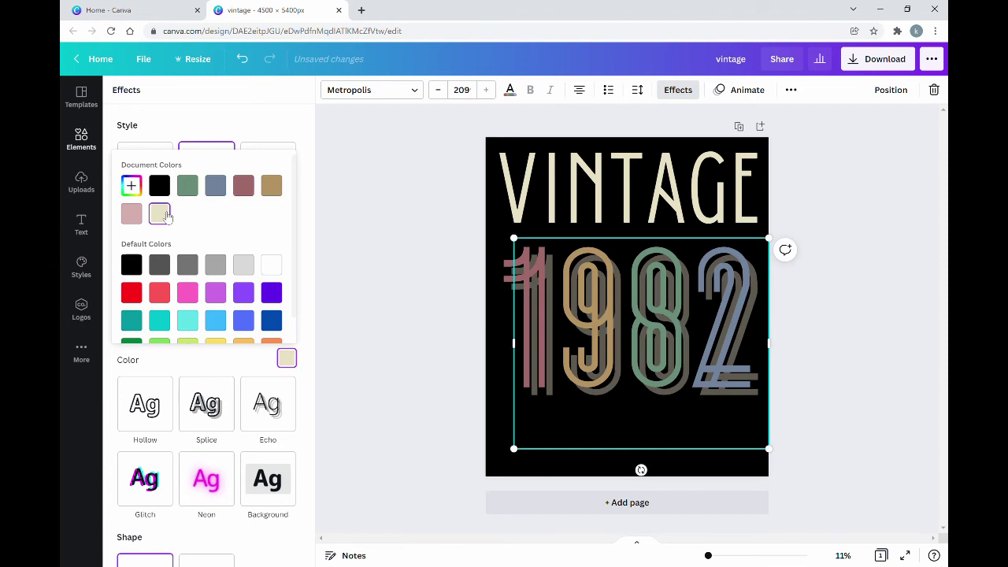
left_click(193, 110)
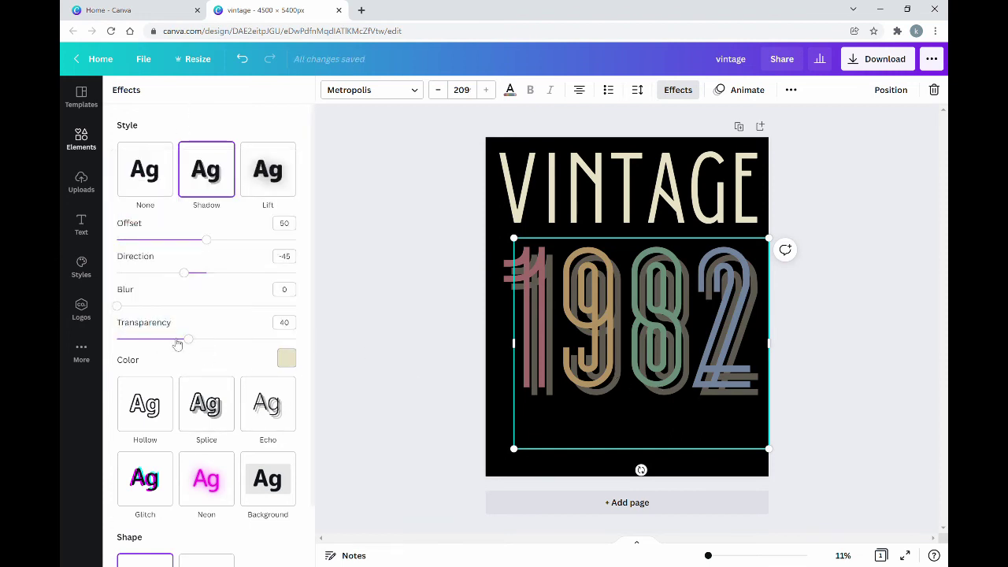
- Set the shadow to transparency 100, offset 9 and direction -65, keeping it sharp
left_click_drag(190, 341, 304, 341)
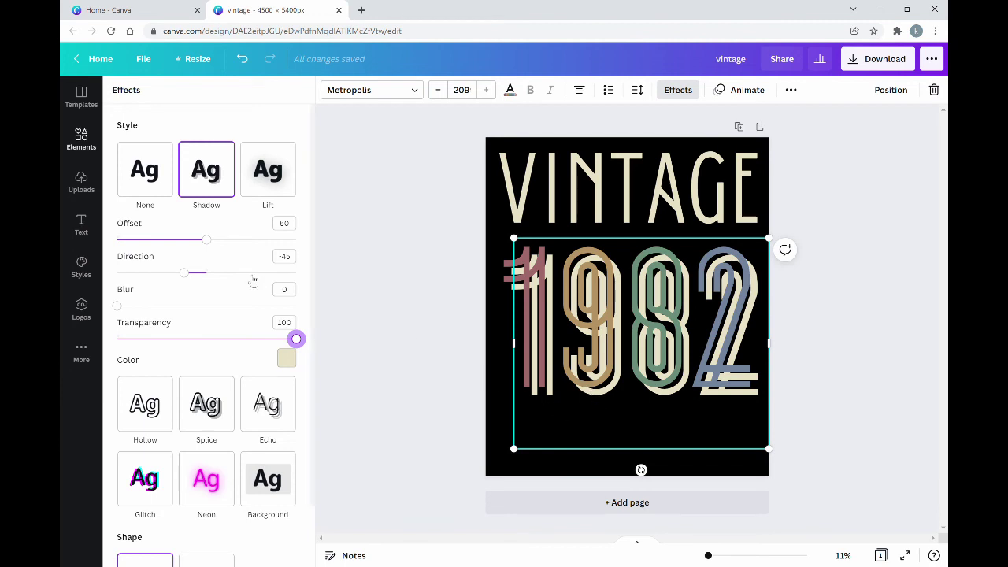
left_click_drag(207, 239, 135, 239)
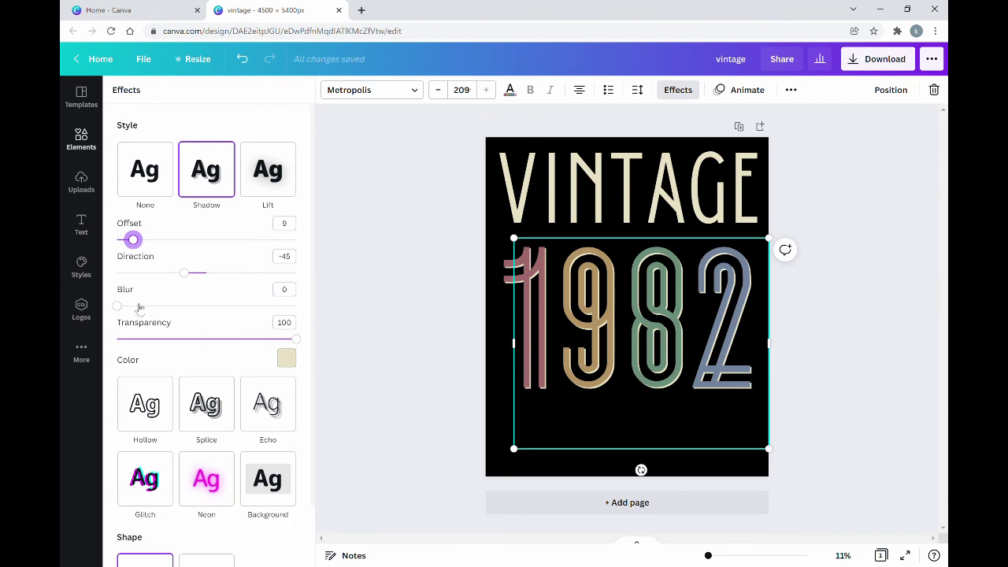
mouse_move(117, 306)
left_mouse_down()
mouse_move(187, 311)
mouse_move(117, 306)
left_mouse_up()
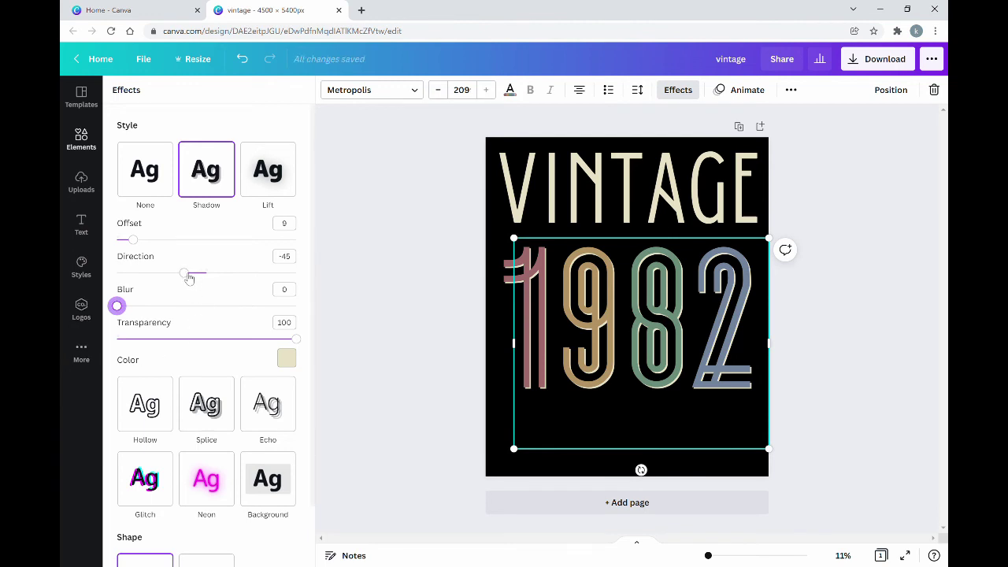
mouse_move(189, 277)
left_mouse_down()
mouse_move(104, 277)
mouse_move(174, 273)
left_mouse_up()
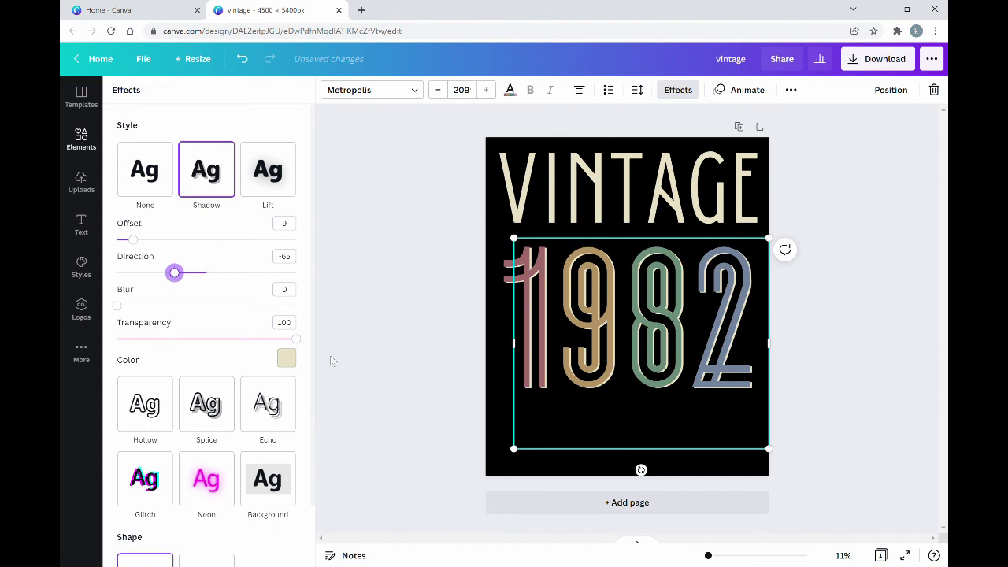
left_click(416, 323)
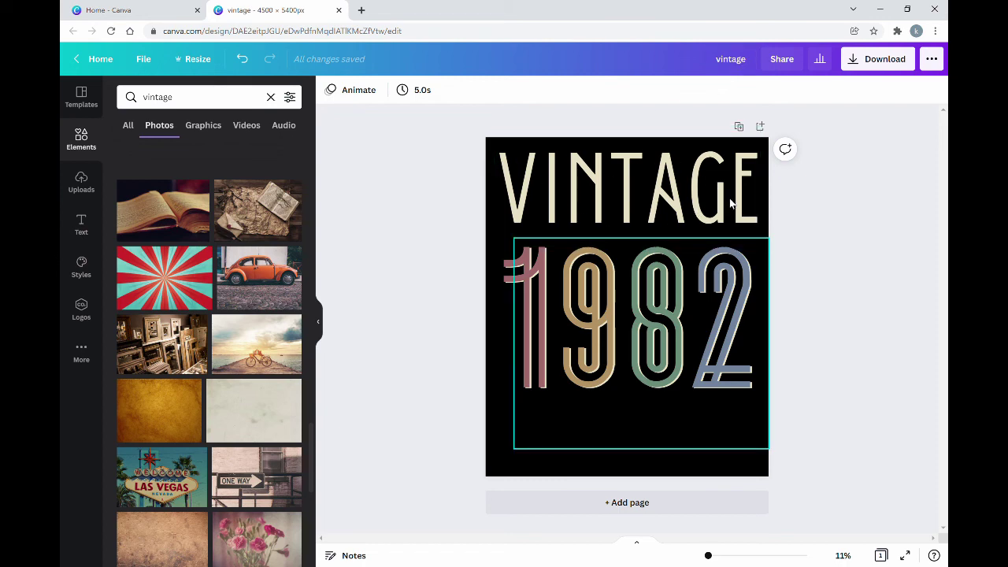
- Append '1982' to the design title so it reads 'vintage 1982'
left_click(756, 60)
type("1")
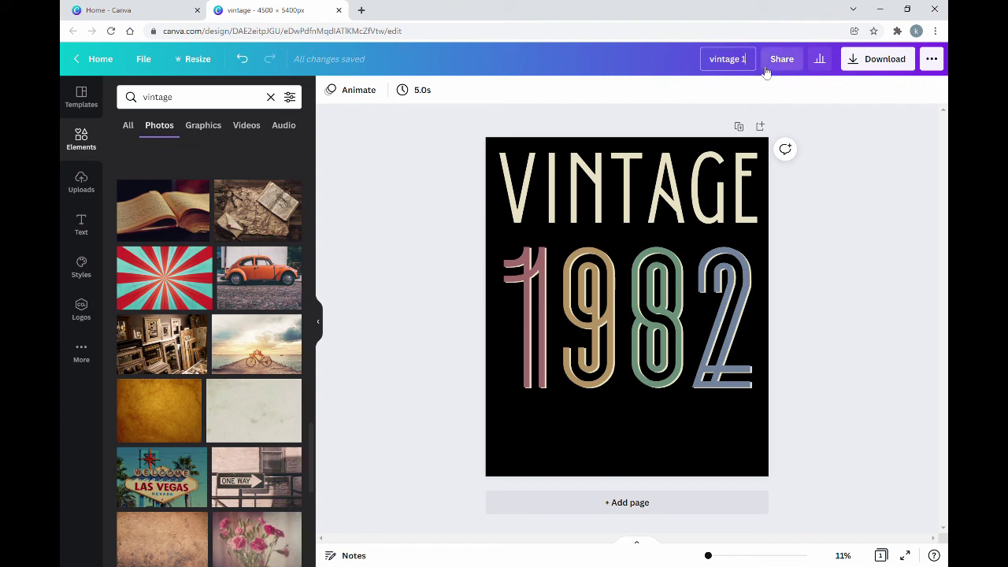
type("982")
key("Return")
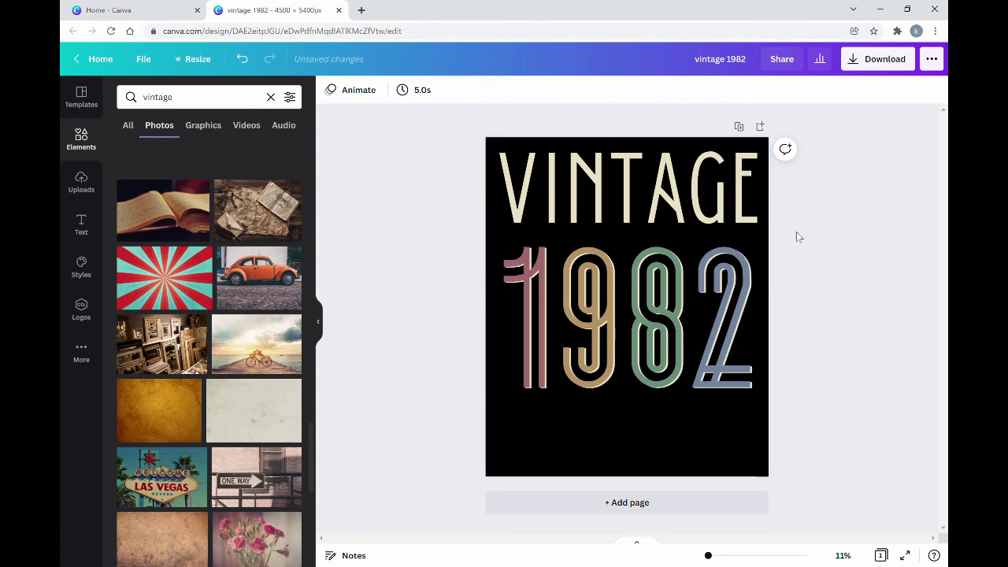
left_click(861, 53)
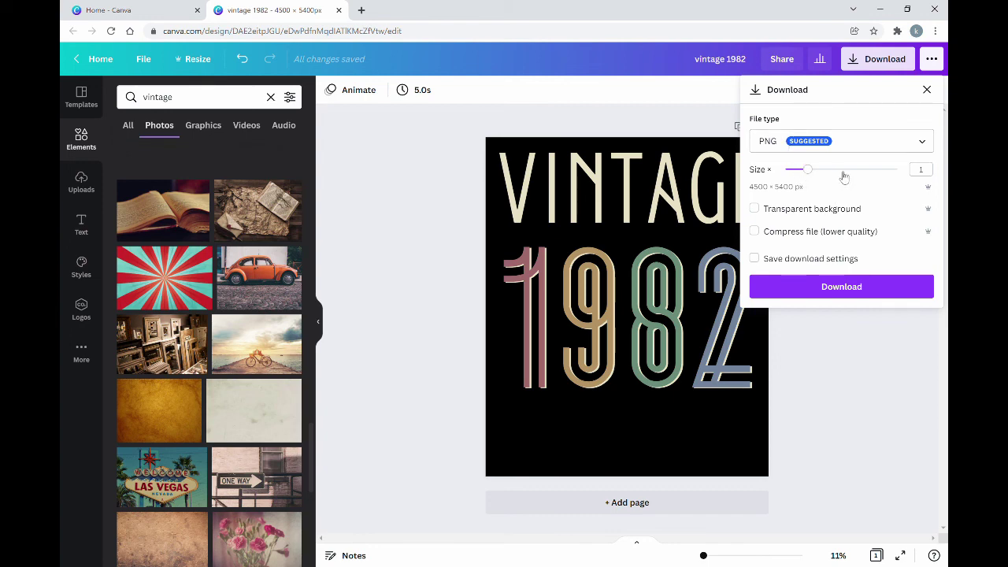
- Export a transparent-background 4500 × 5400 PNG, saved as 'vintage 1982 (1).png'
left_click(757, 209)
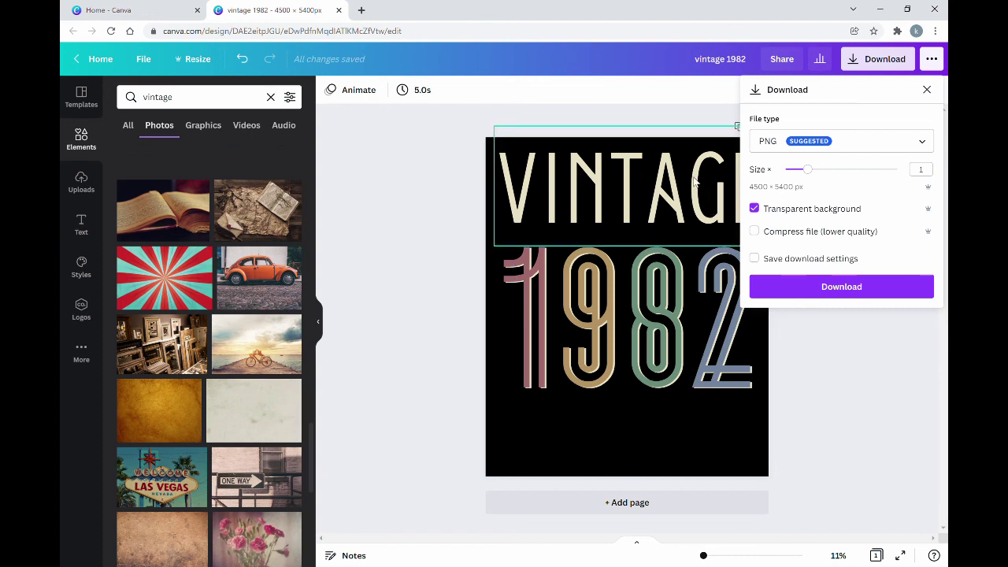
left_click(869, 285)
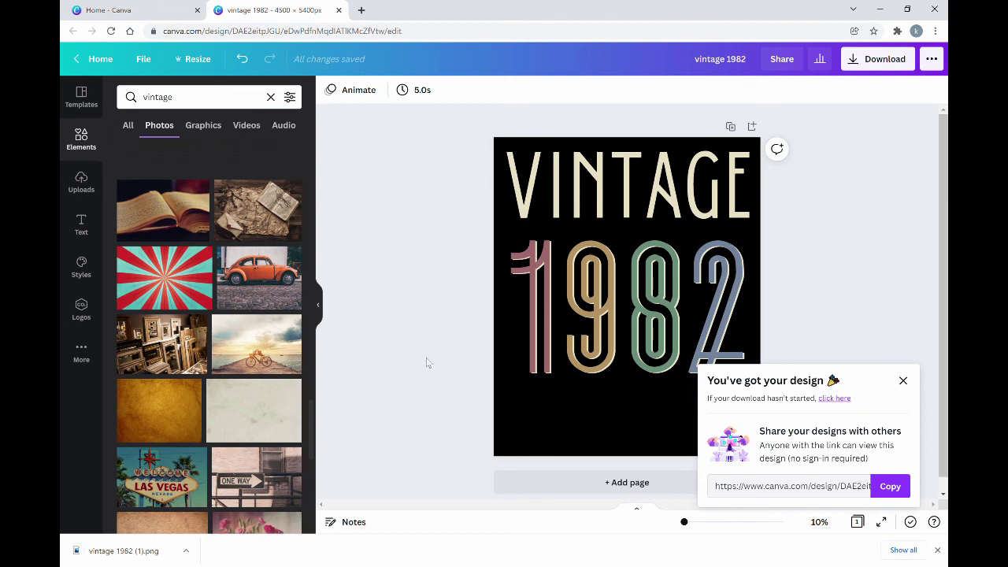
left_click(903, 381)
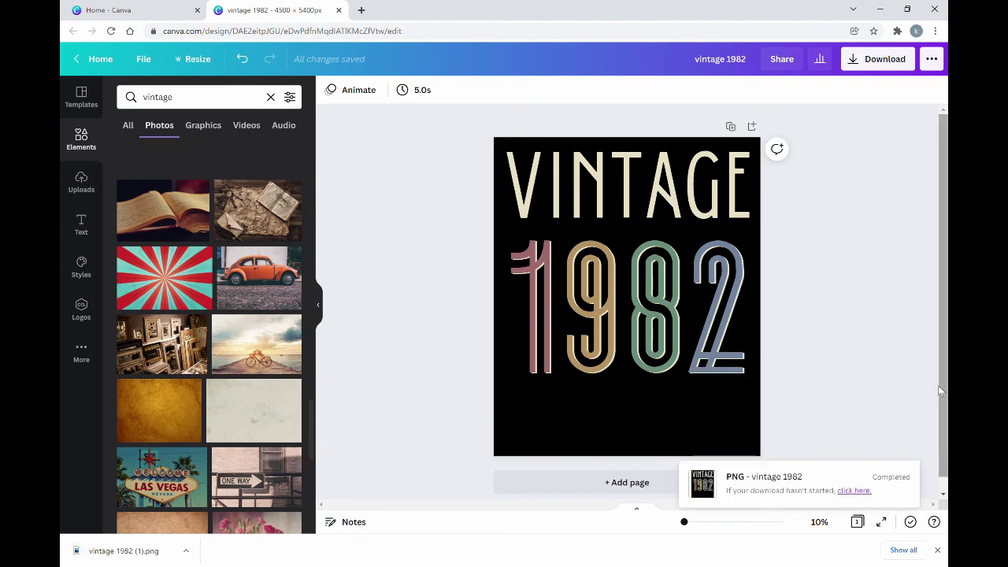